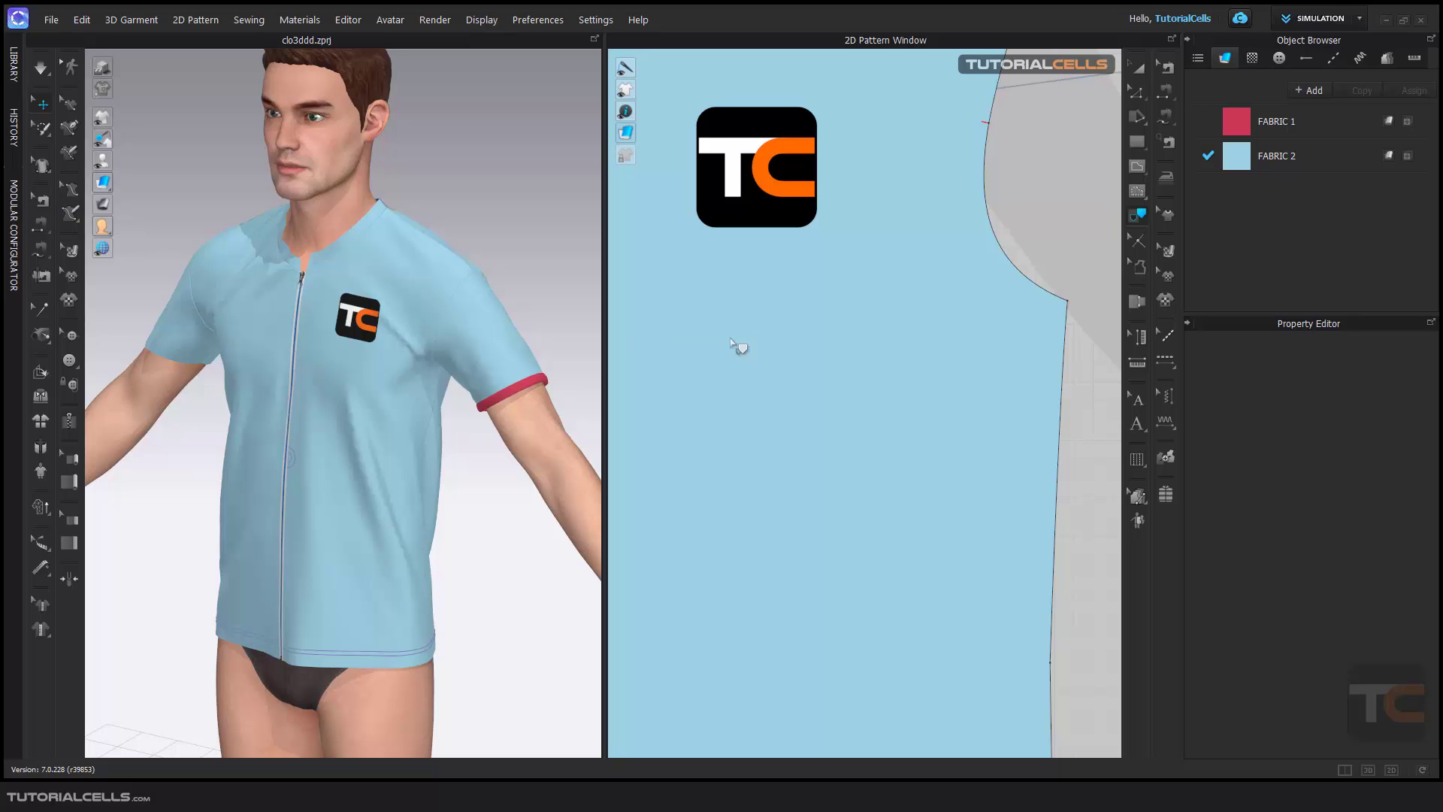
# Delete all the existing shirt pattern pieces, clearing the garment from the avatar.
pyautogui.scroll(-10, 775, 349)
pyautogui.scroll(-4, 775, 349)
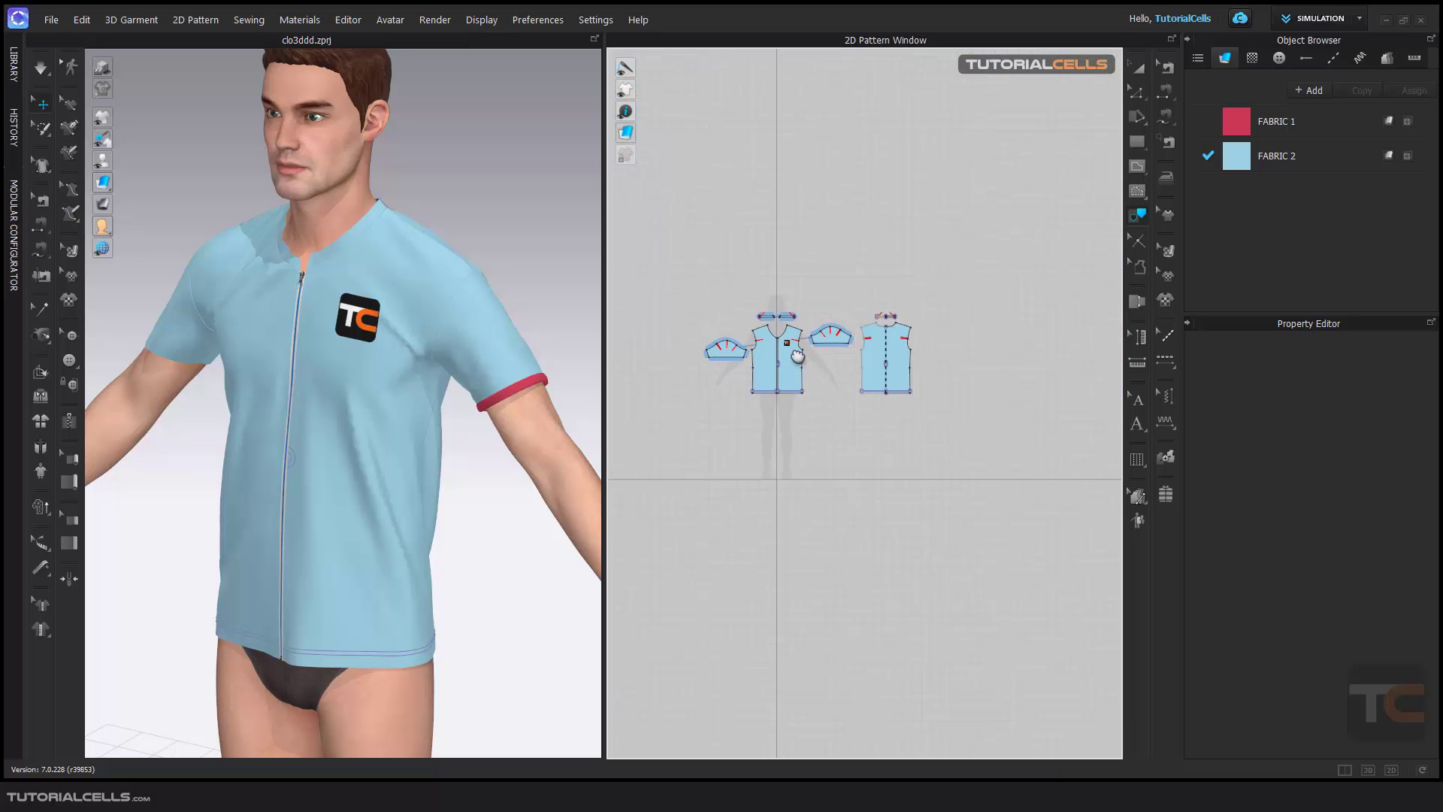
pyautogui.moveTo(894, 404); pyautogui.dragTo(924, 413)
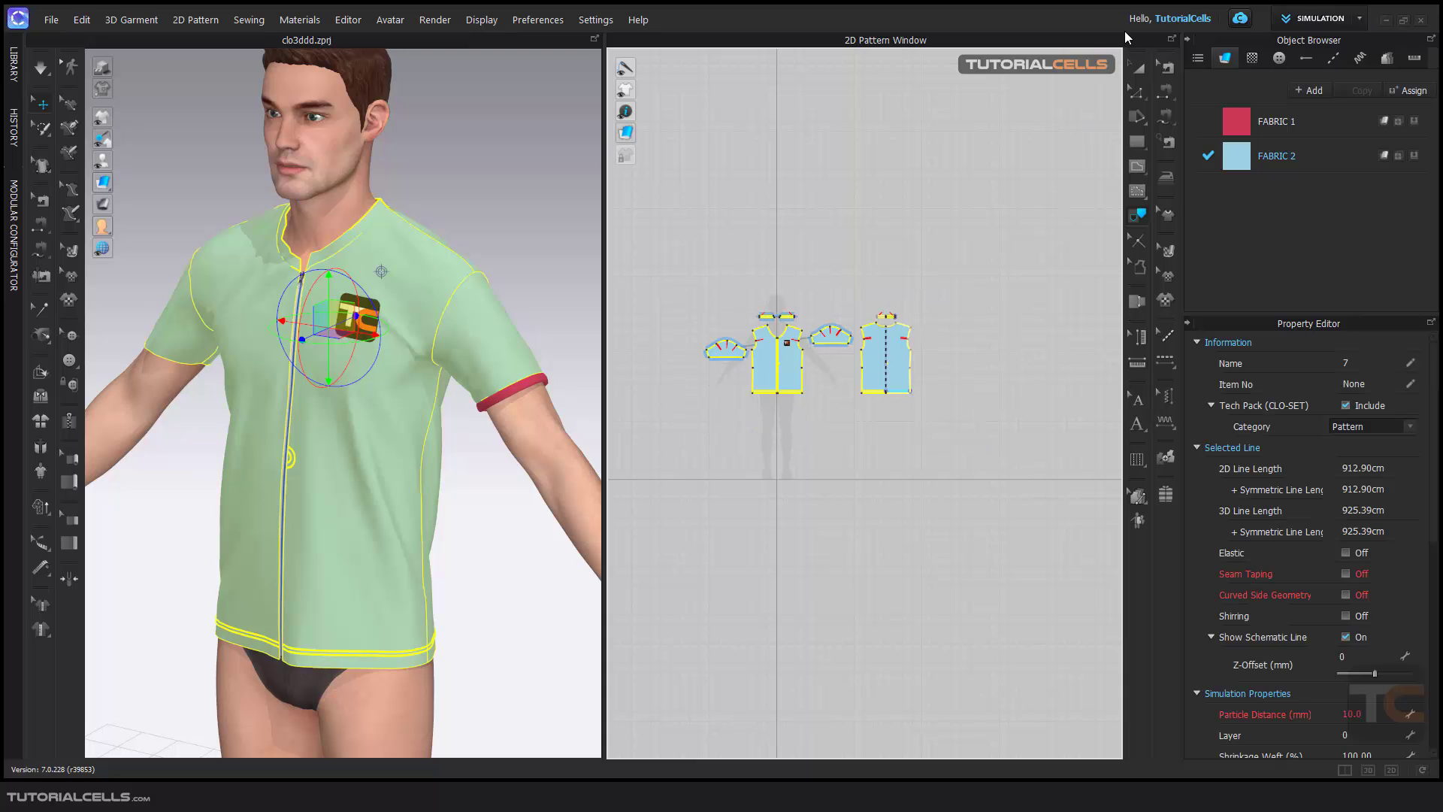
pyautogui.click(665, 301)
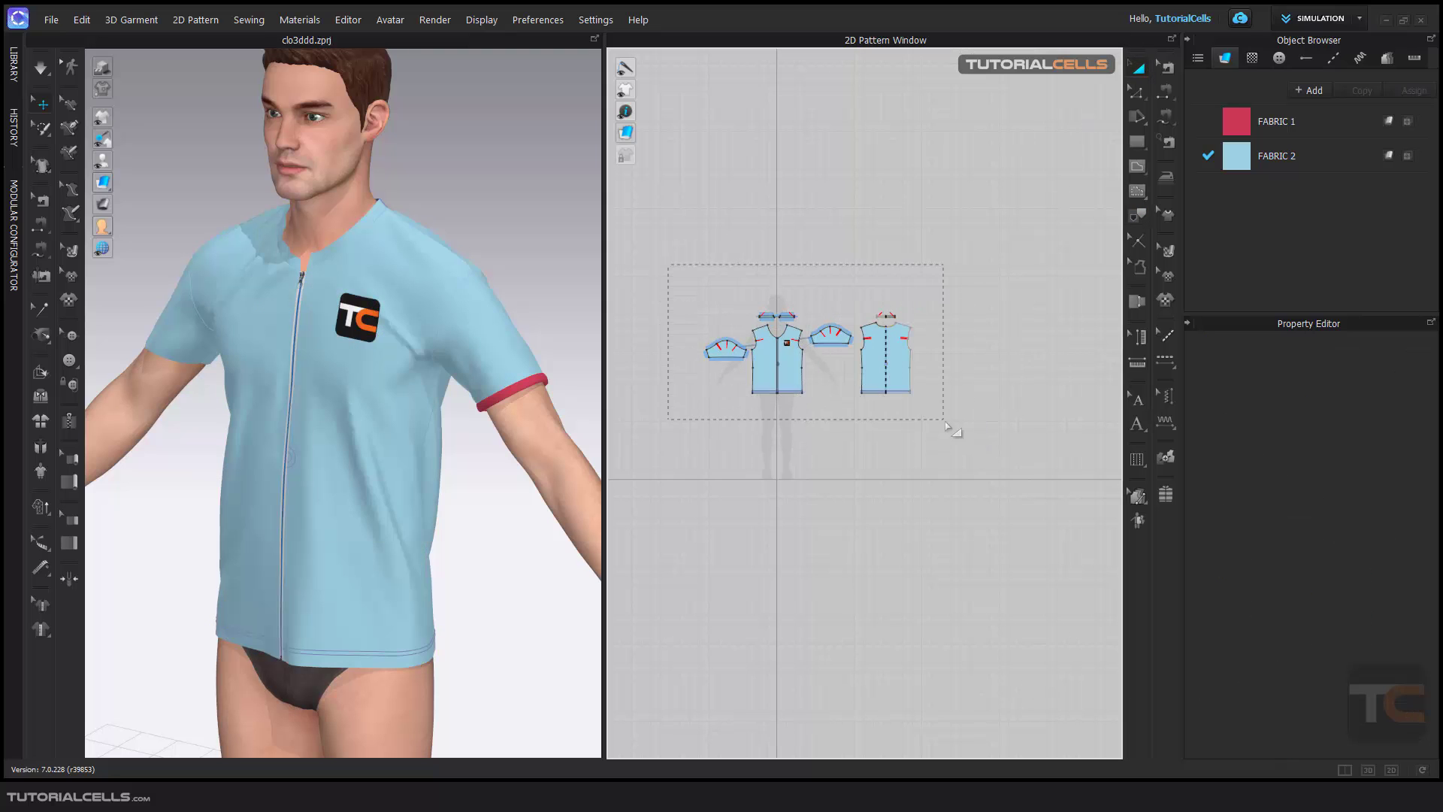
pyautogui.moveTo(945, 424); pyautogui.dragTo(950, 425)
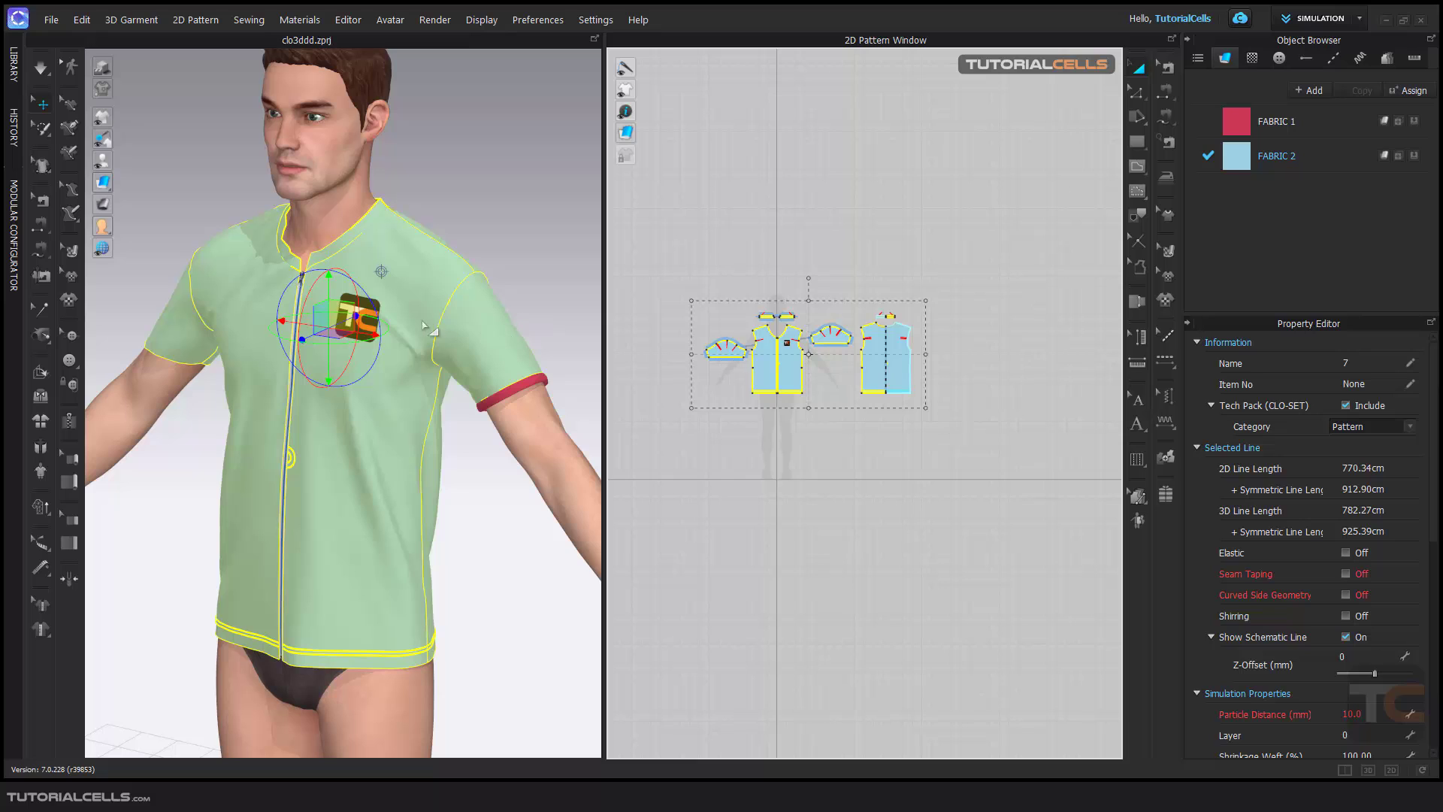
pyautogui.press('Delete')
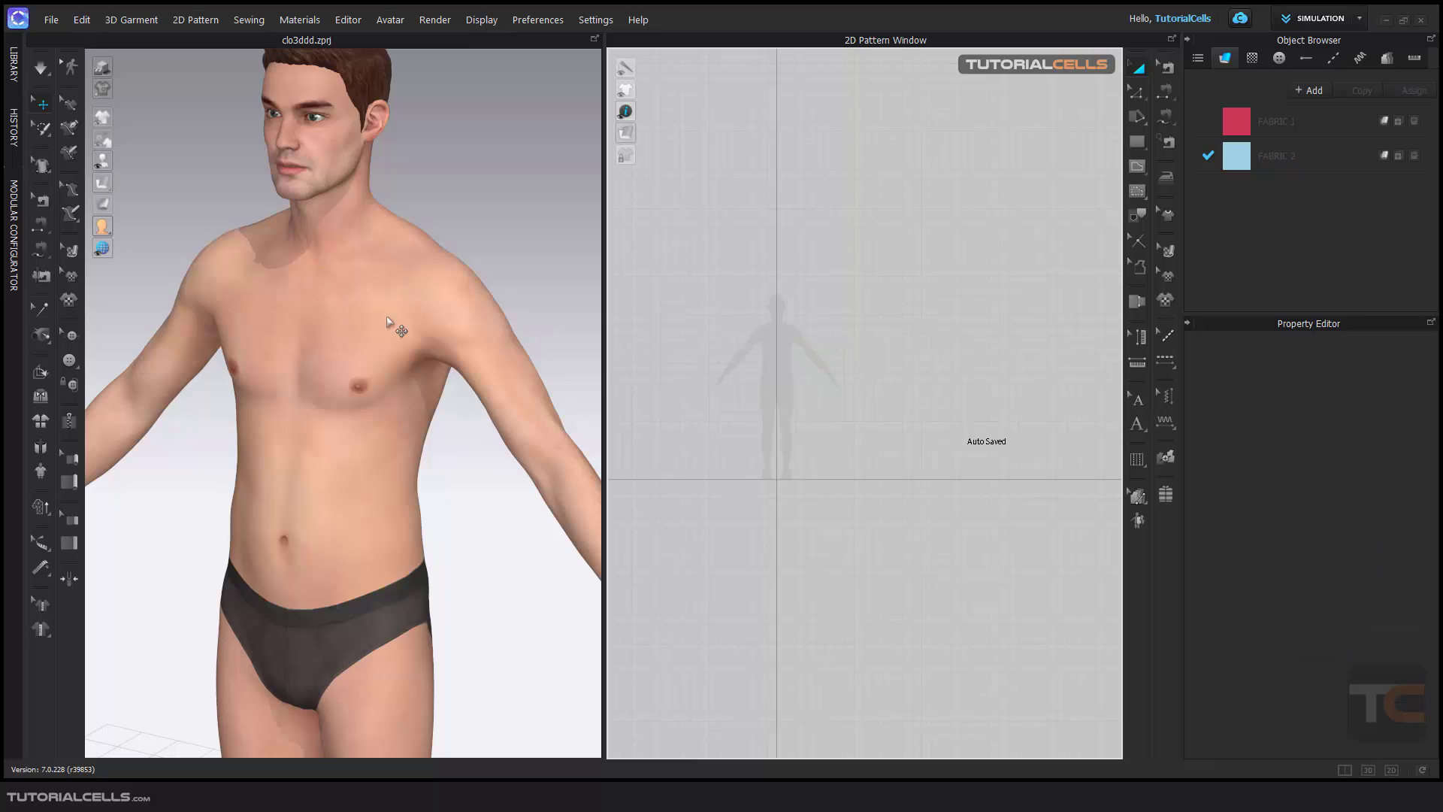
# With 3D Pen (Avatar), draw a neckline about 12 cm long and a centre-front line about 49 cm long on the avatar's torso.
pyautogui.moveTo(387, 316); pyautogui.dragTo(403, 308, button='middle')
pyautogui.scroll(2, 402, 293)
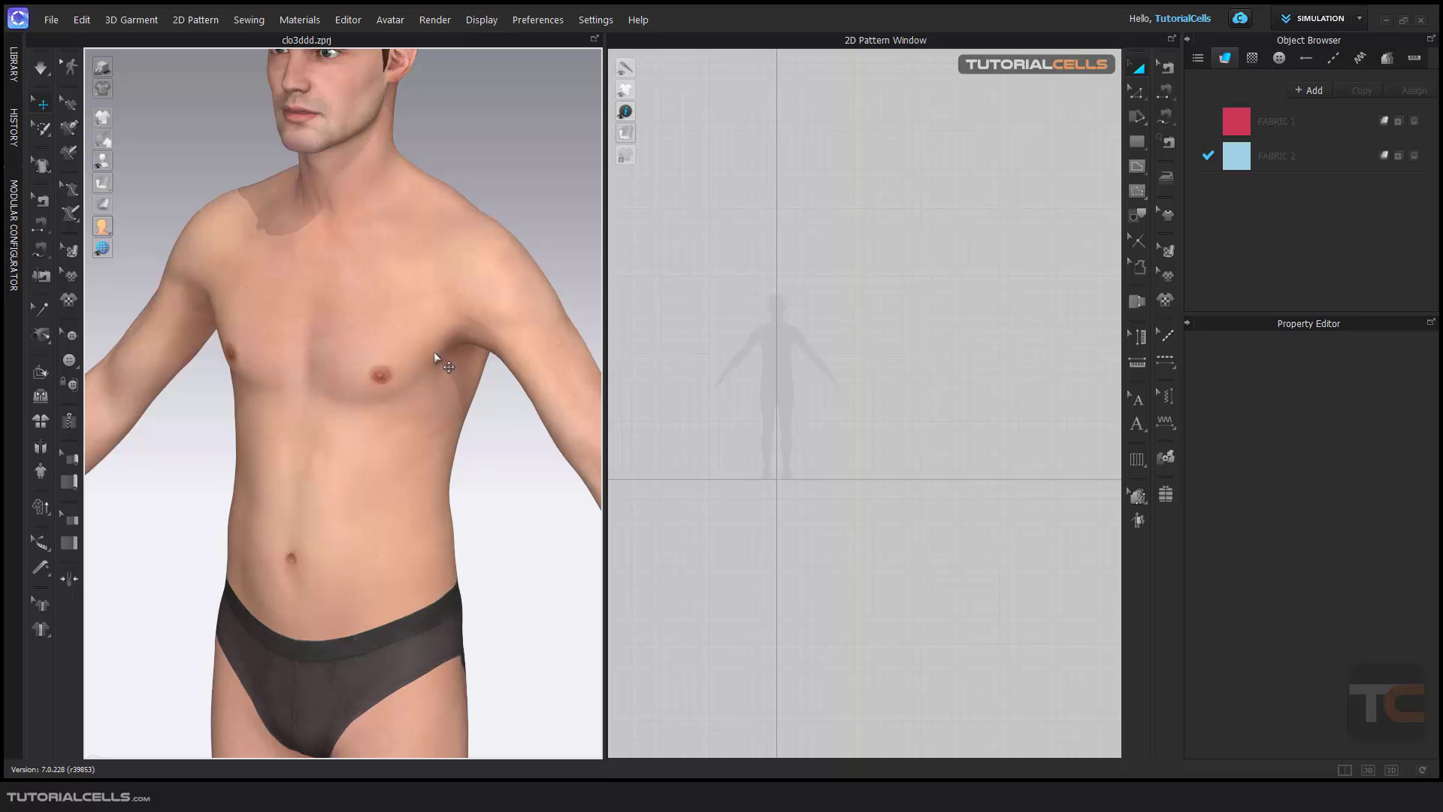
pyautogui.click(71, 214)
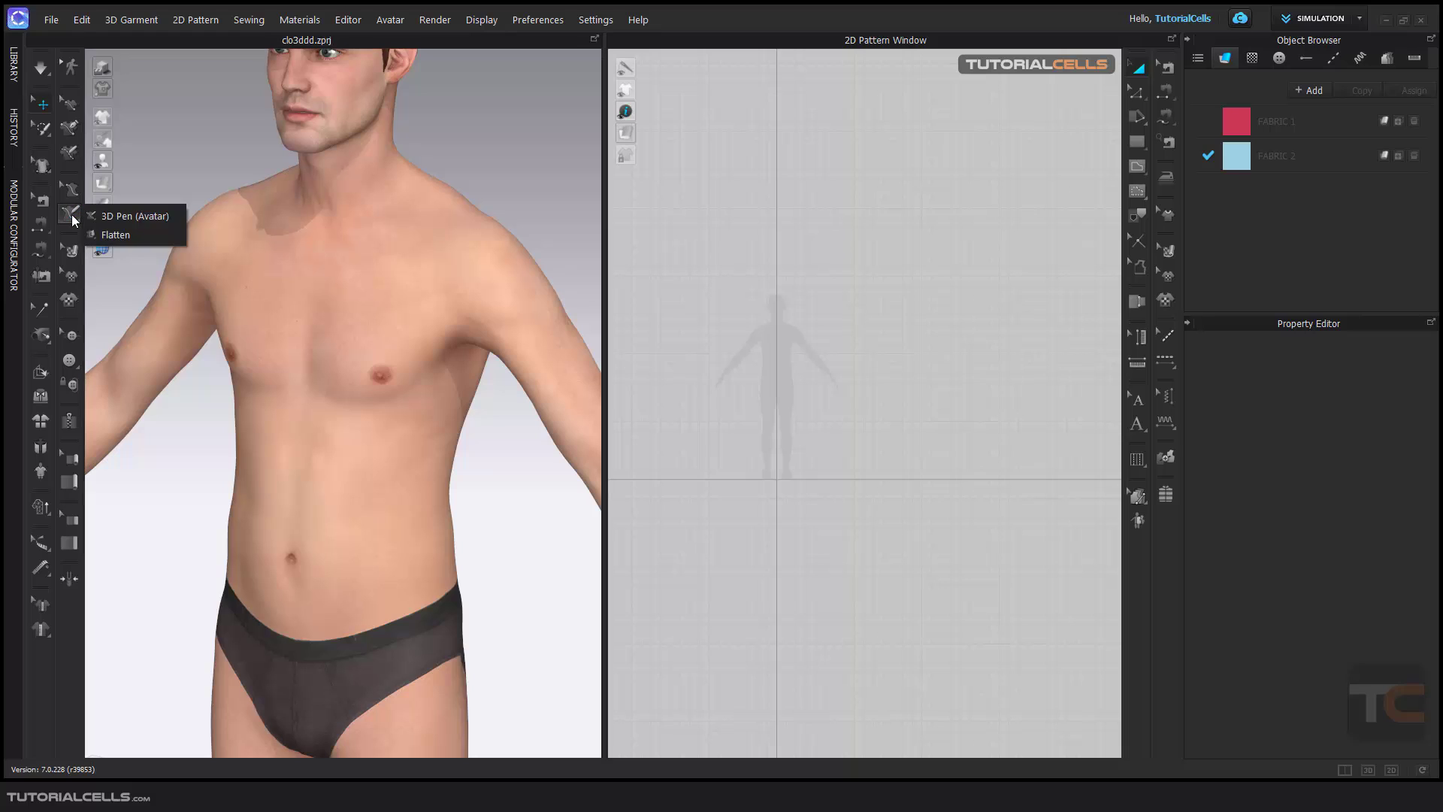
pyautogui.click(124, 217)
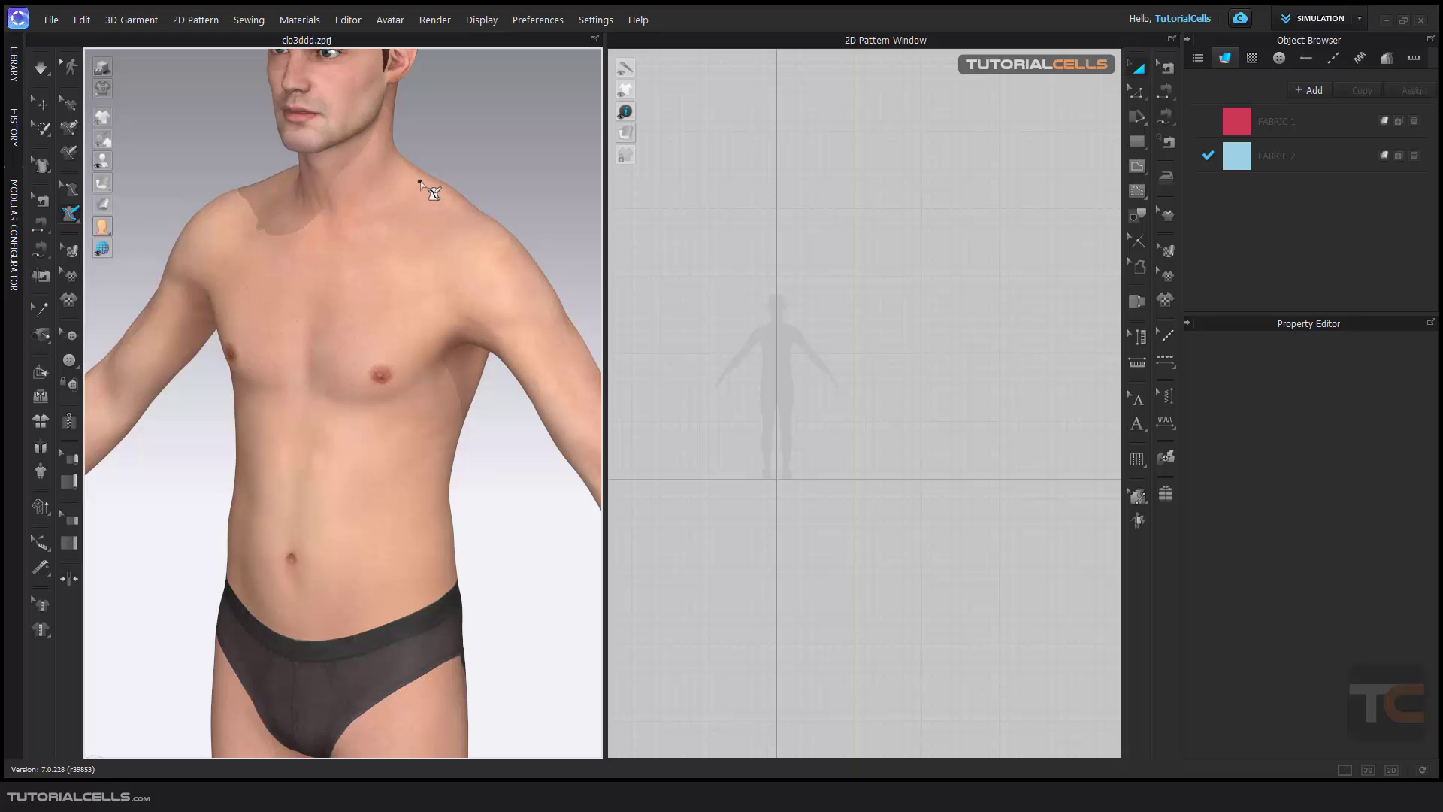
pyautogui.click(420, 180)
pyautogui.scroll(-2, 363, 214)
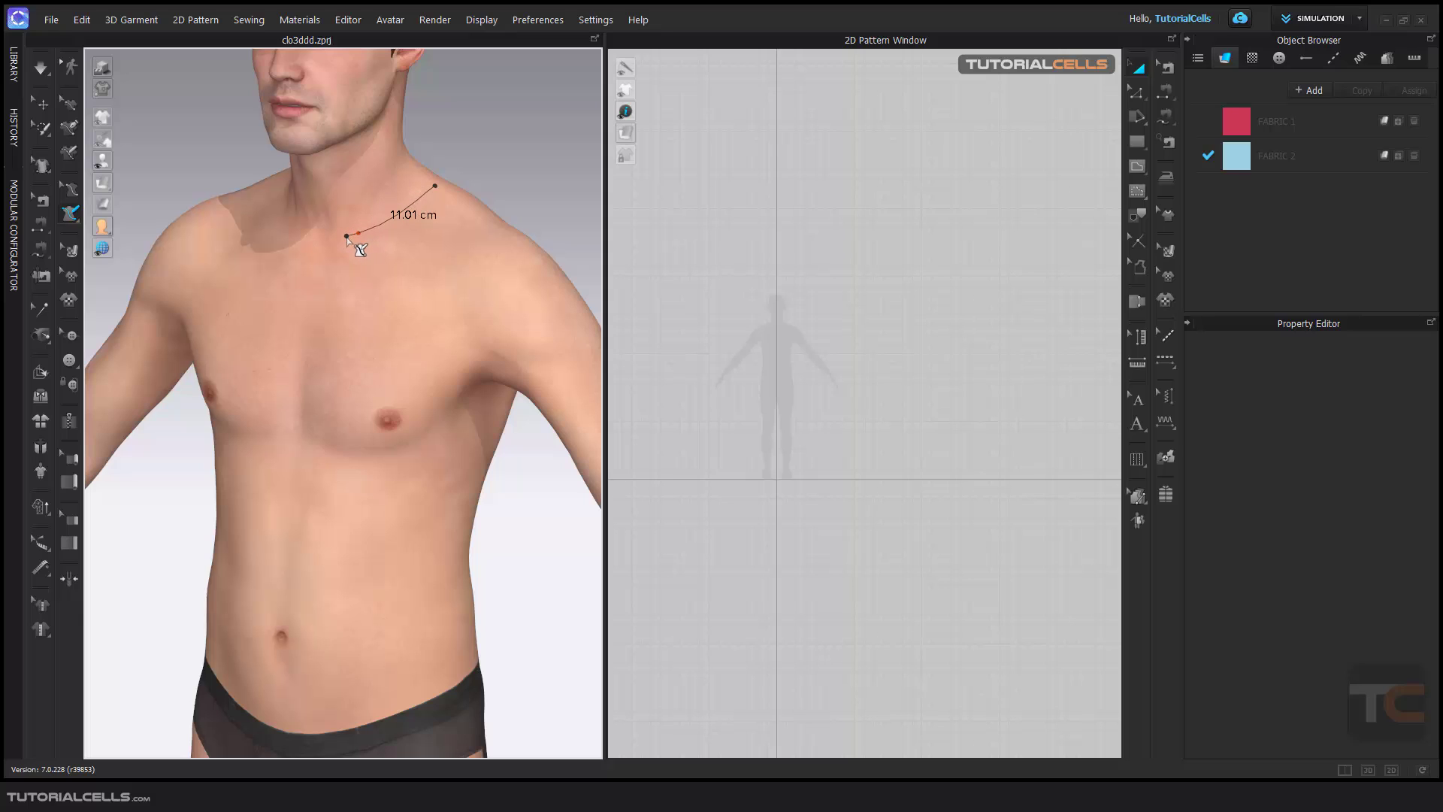
pyautogui.click(337, 237)
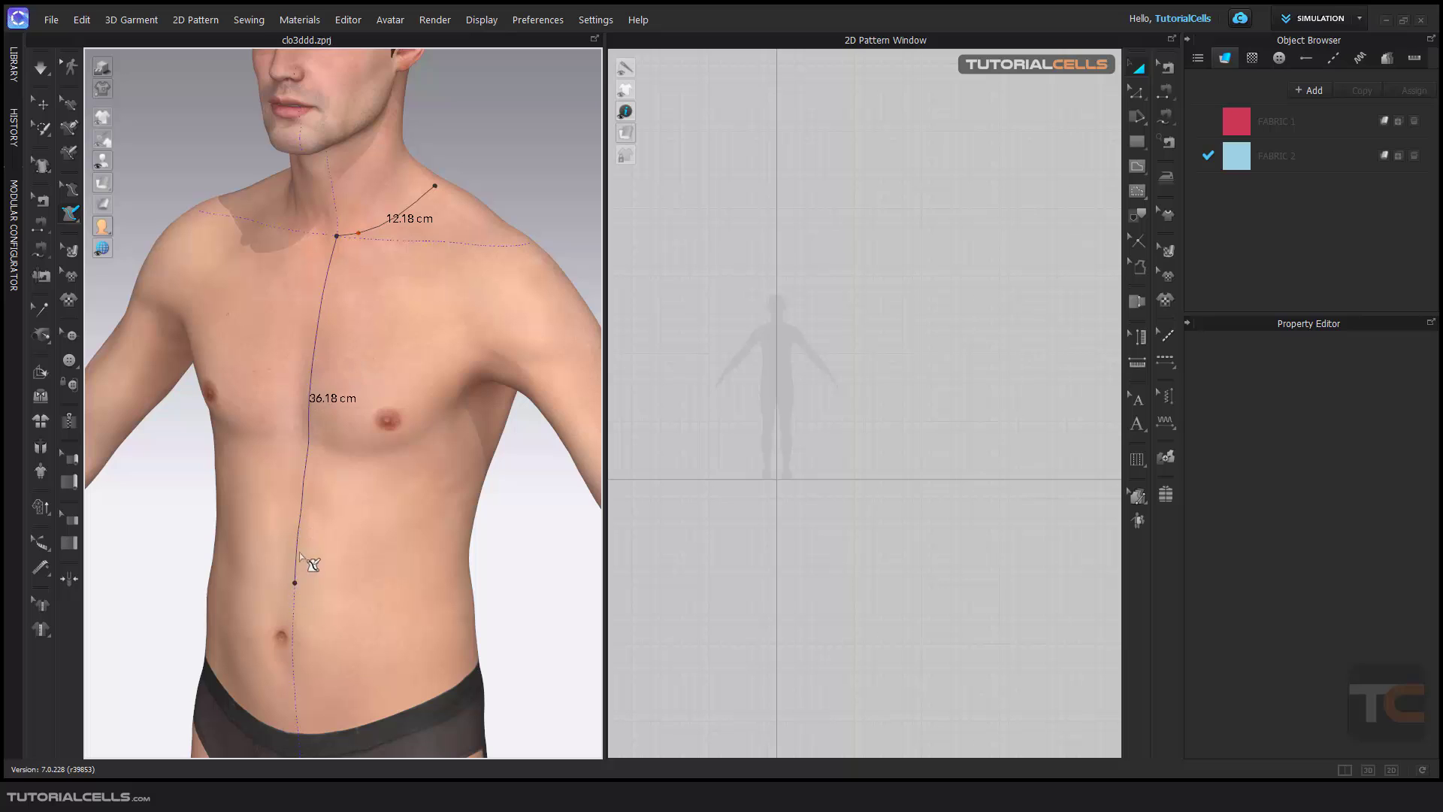
pyautogui.click(295, 704)
# Close the front outline at the neck with a hem about 20 cm long, side and armhole lines, and a shoulder line about 16 cm long.
pyautogui.moveTo(353, 687); pyautogui.dragTo(376, 671, button='right')
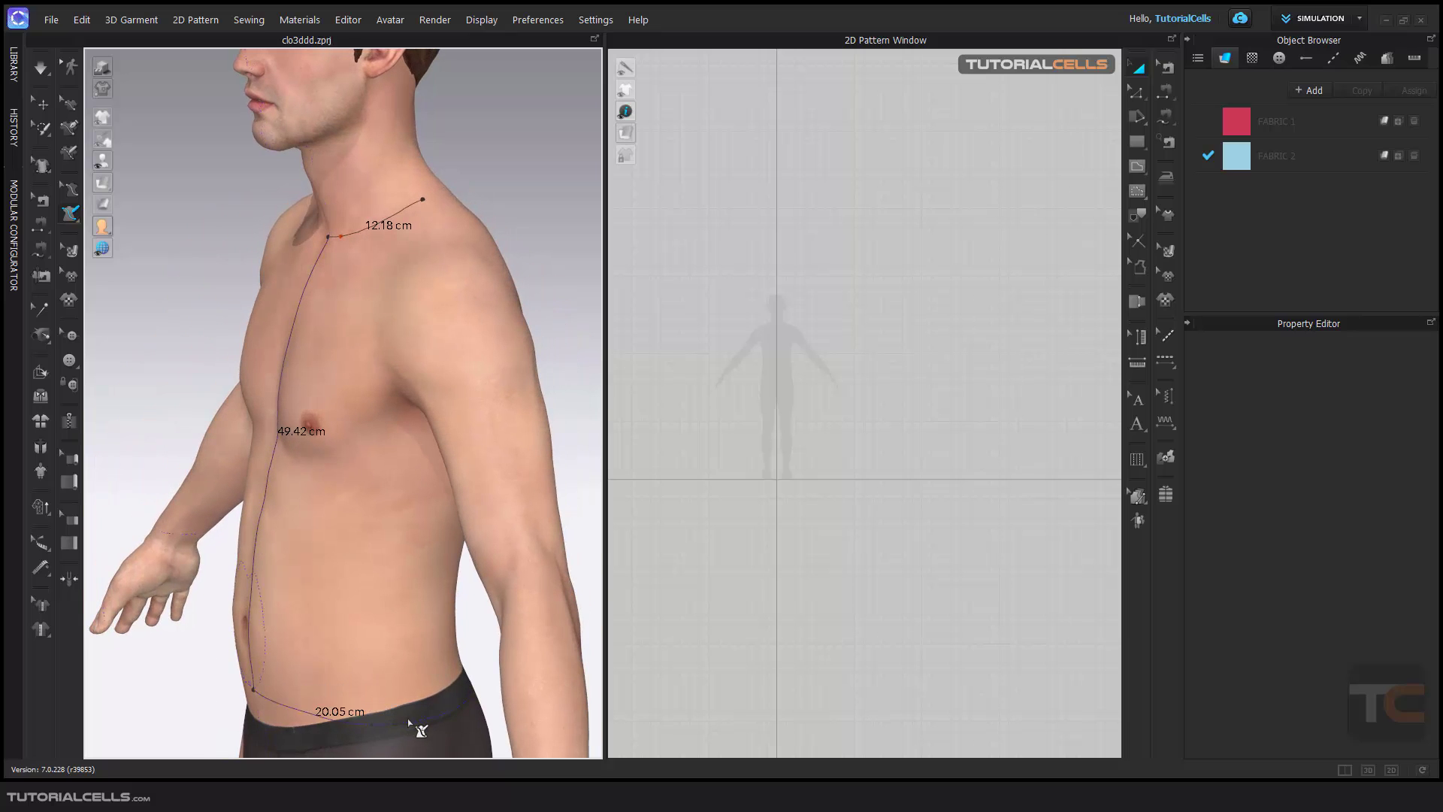
pyautogui.moveTo(435, 729); pyautogui.dragTo(417, 702, button='right')
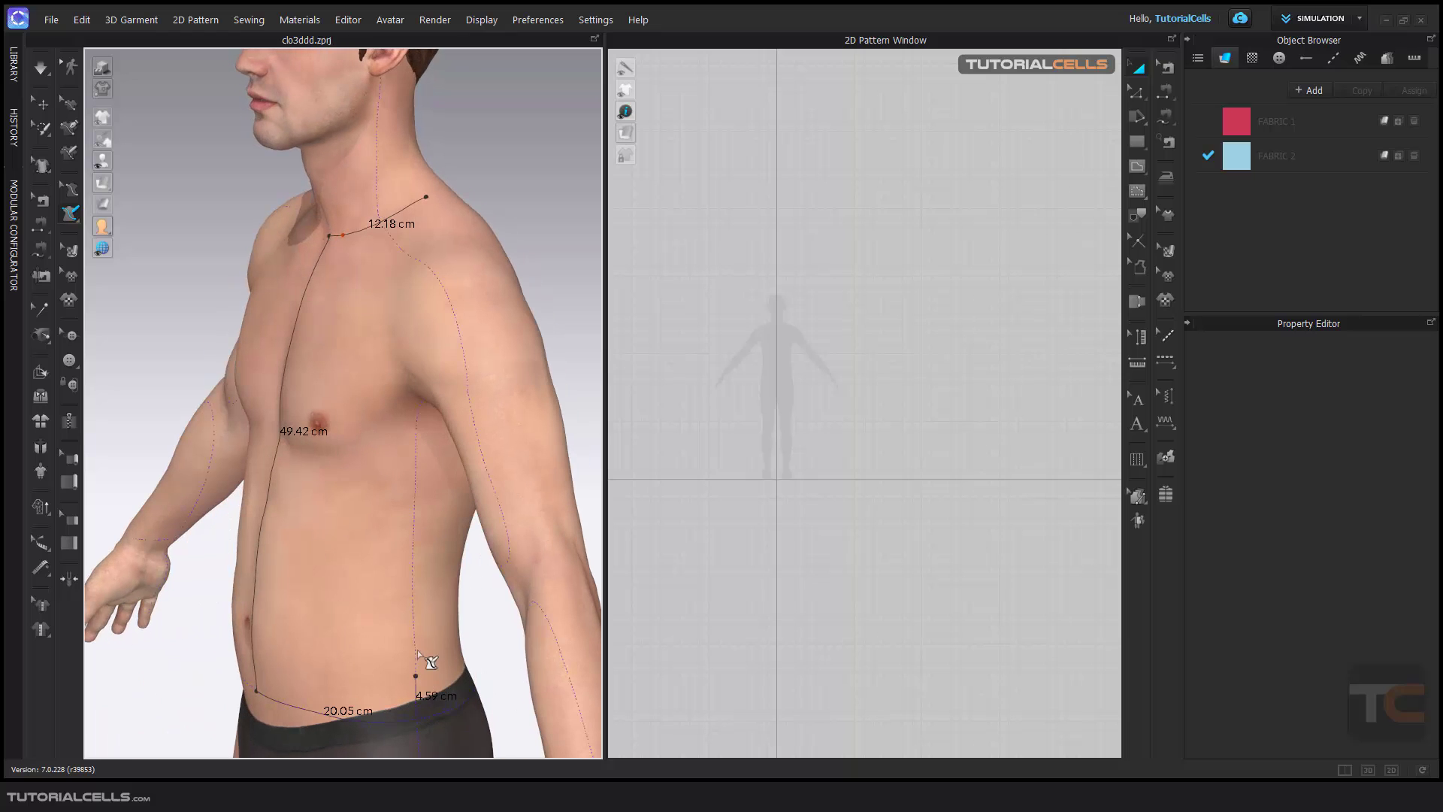
pyautogui.click(415, 630)
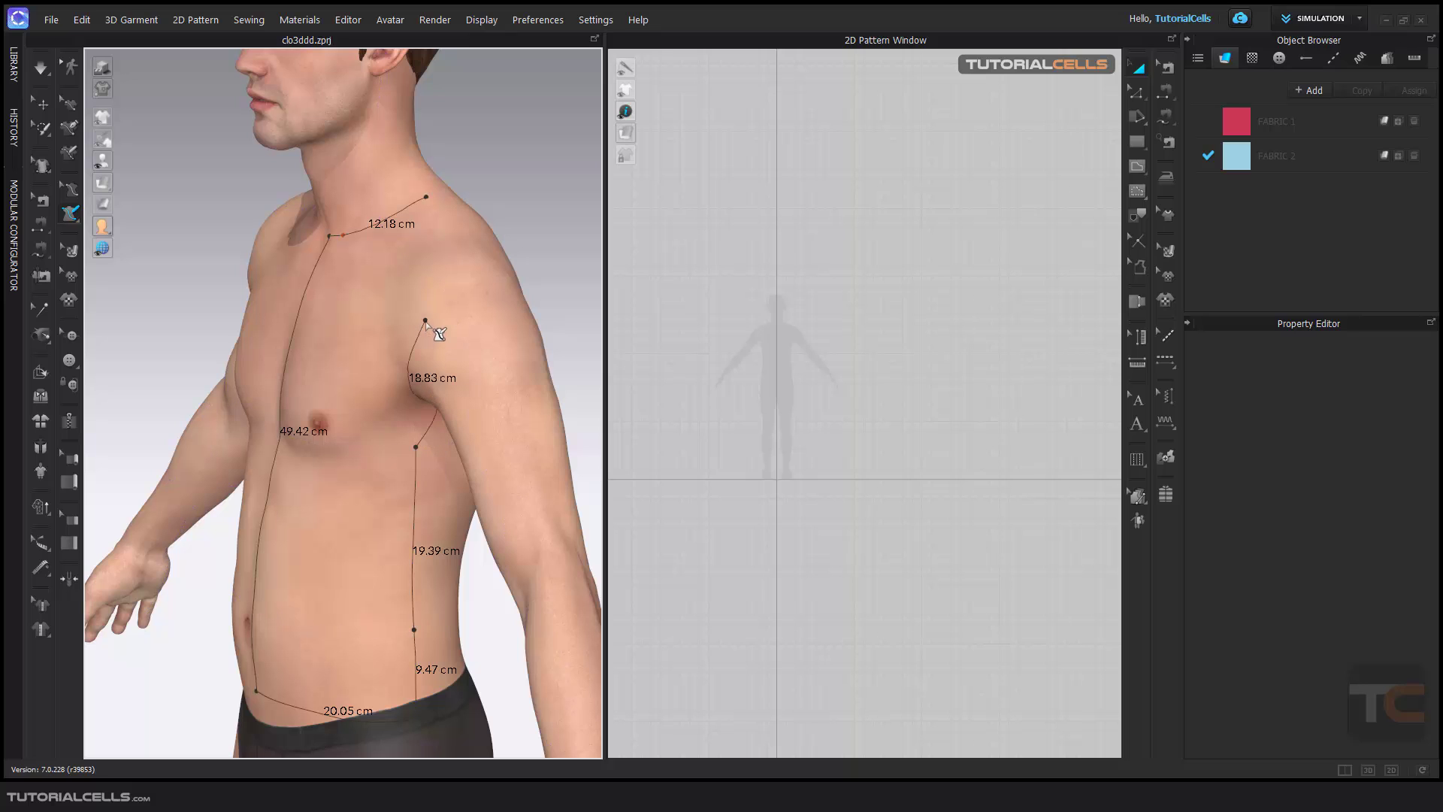
pyautogui.moveTo(425, 322); pyautogui.dragTo(496, 308, button='right')
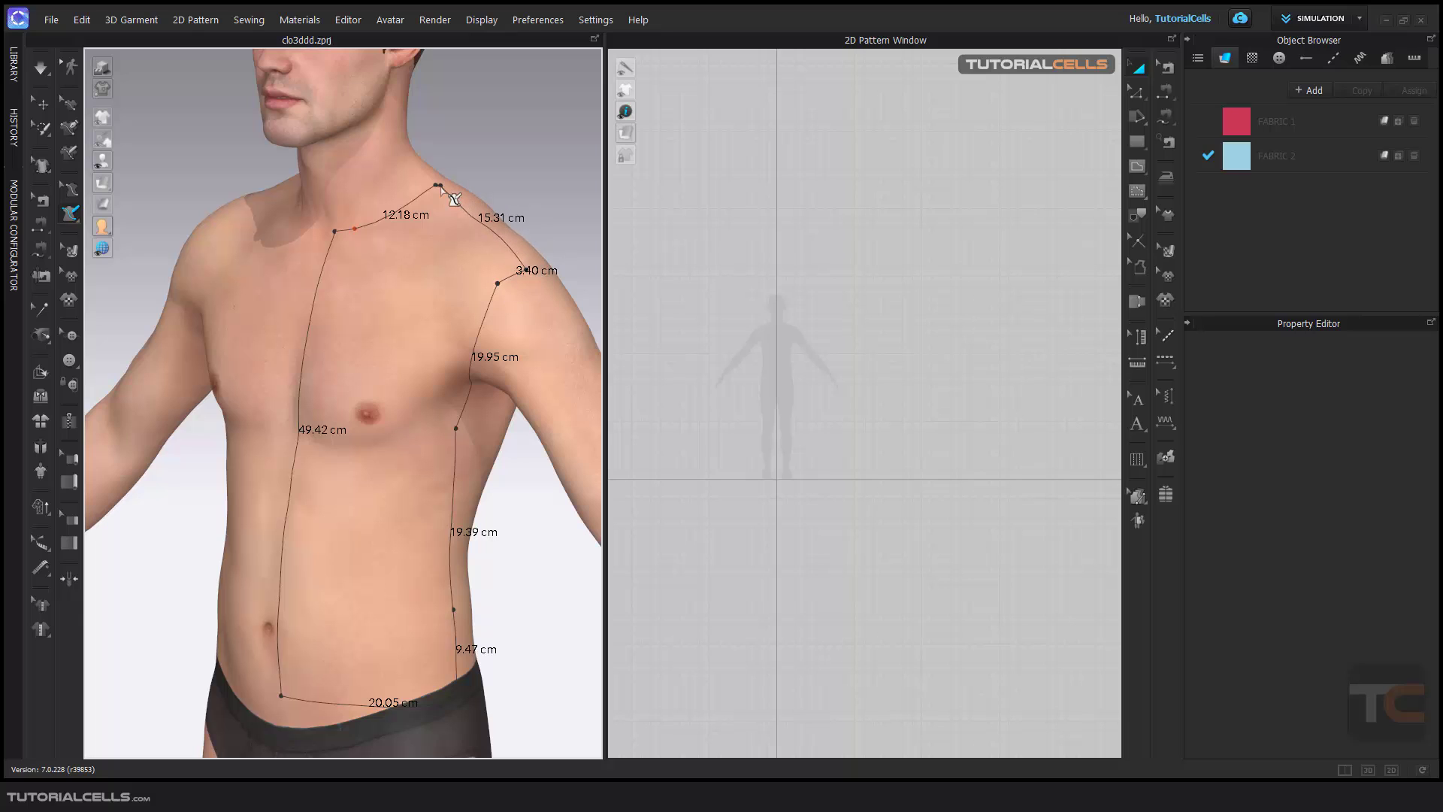
pyautogui.click(436, 185)
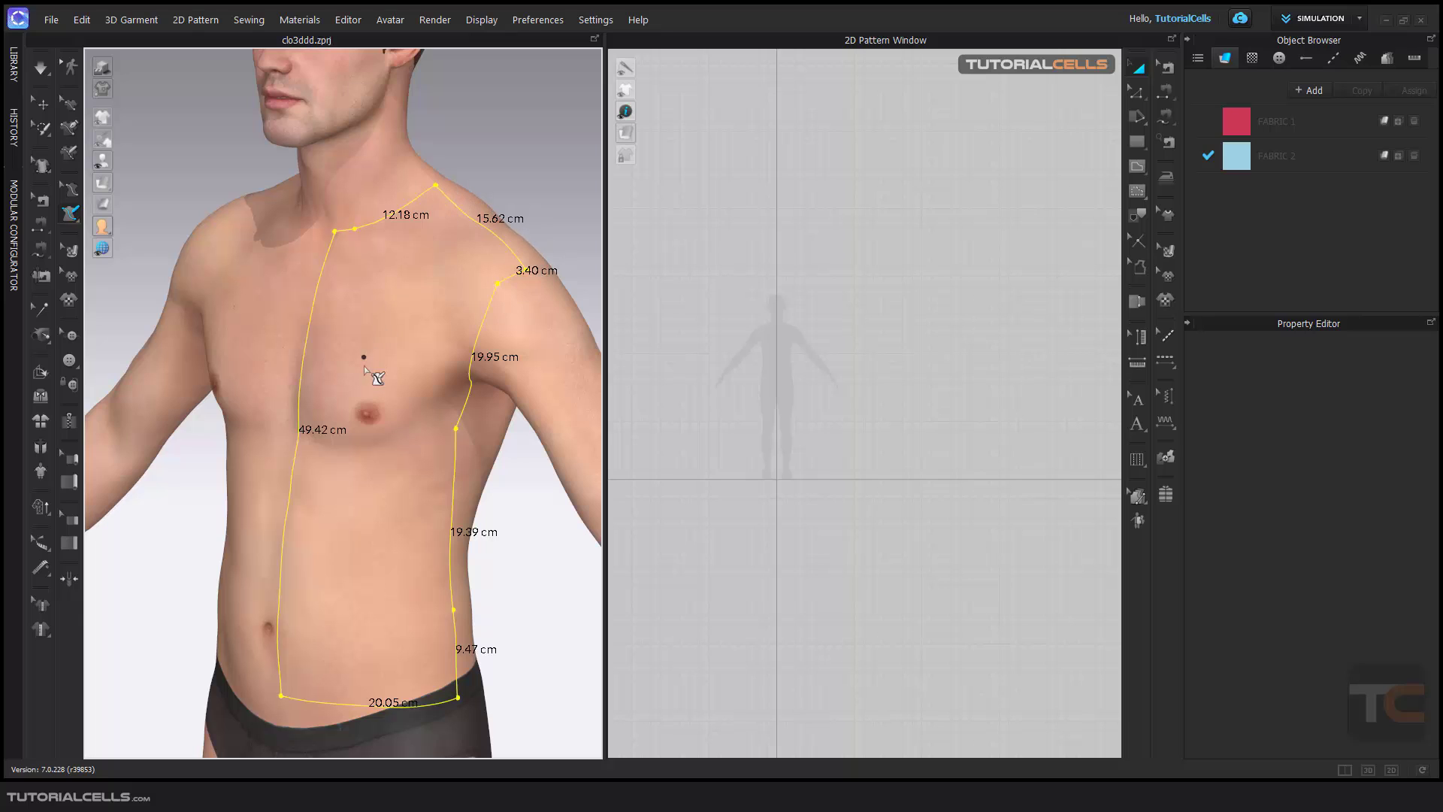
# Reshape the armhole of the avatar outline by adding and moving a point on its line and deleting the upper corner point.
pyautogui.moveTo(480, 350)
pyautogui.mouseDown(button='right')
pyautogui.moveTo(370, 313)
pyautogui.moveTo(422, 326)
pyautogui.moveTo(499, 316)
pyautogui.moveTo(364, 306)
pyautogui.moveTo(513, 336)
pyautogui.moveTo(487, 338)
pyautogui.mouseUp(button='right')
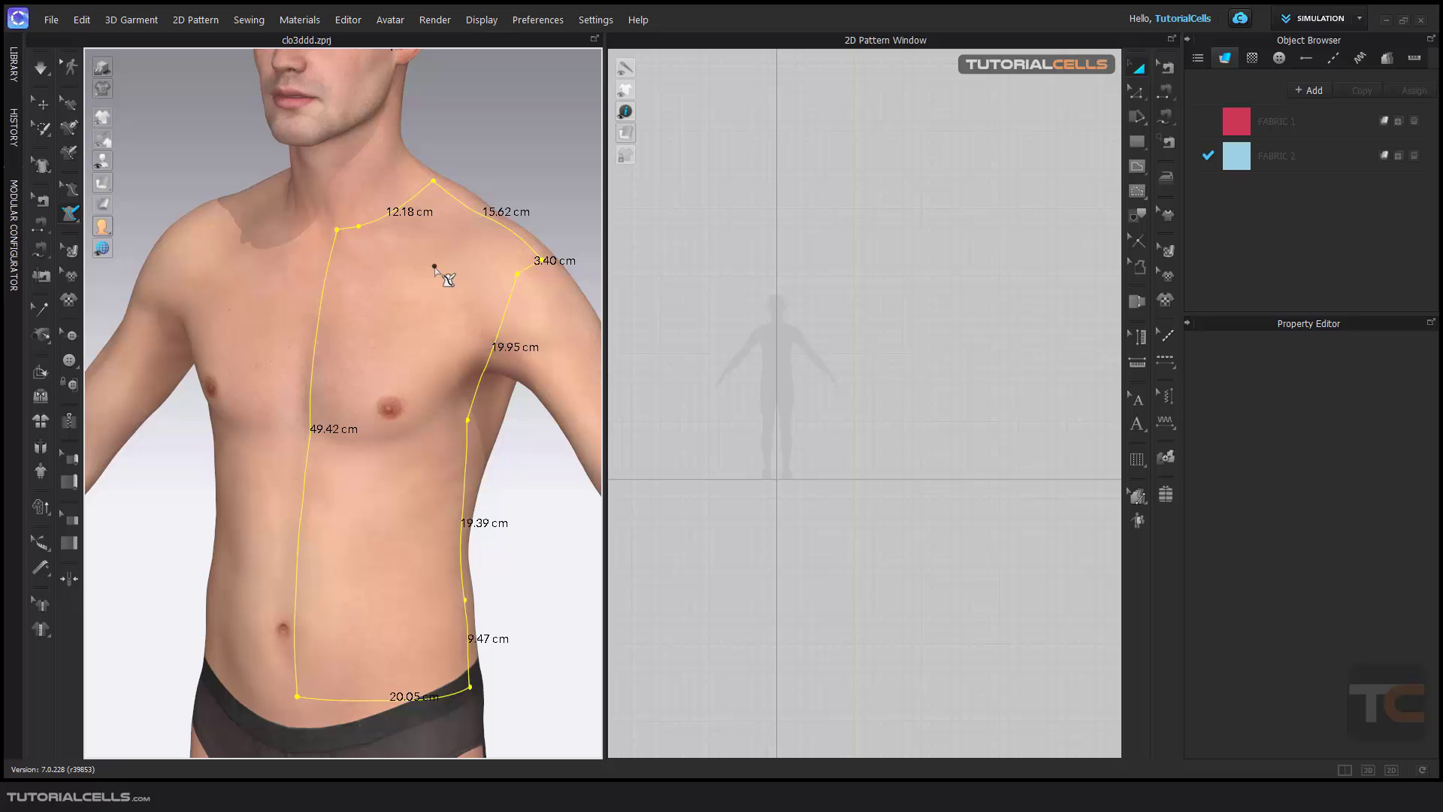
pyautogui.click(67, 188)
pyautogui.moveTo(446, 250); pyautogui.dragTo(412, 261, button='right')
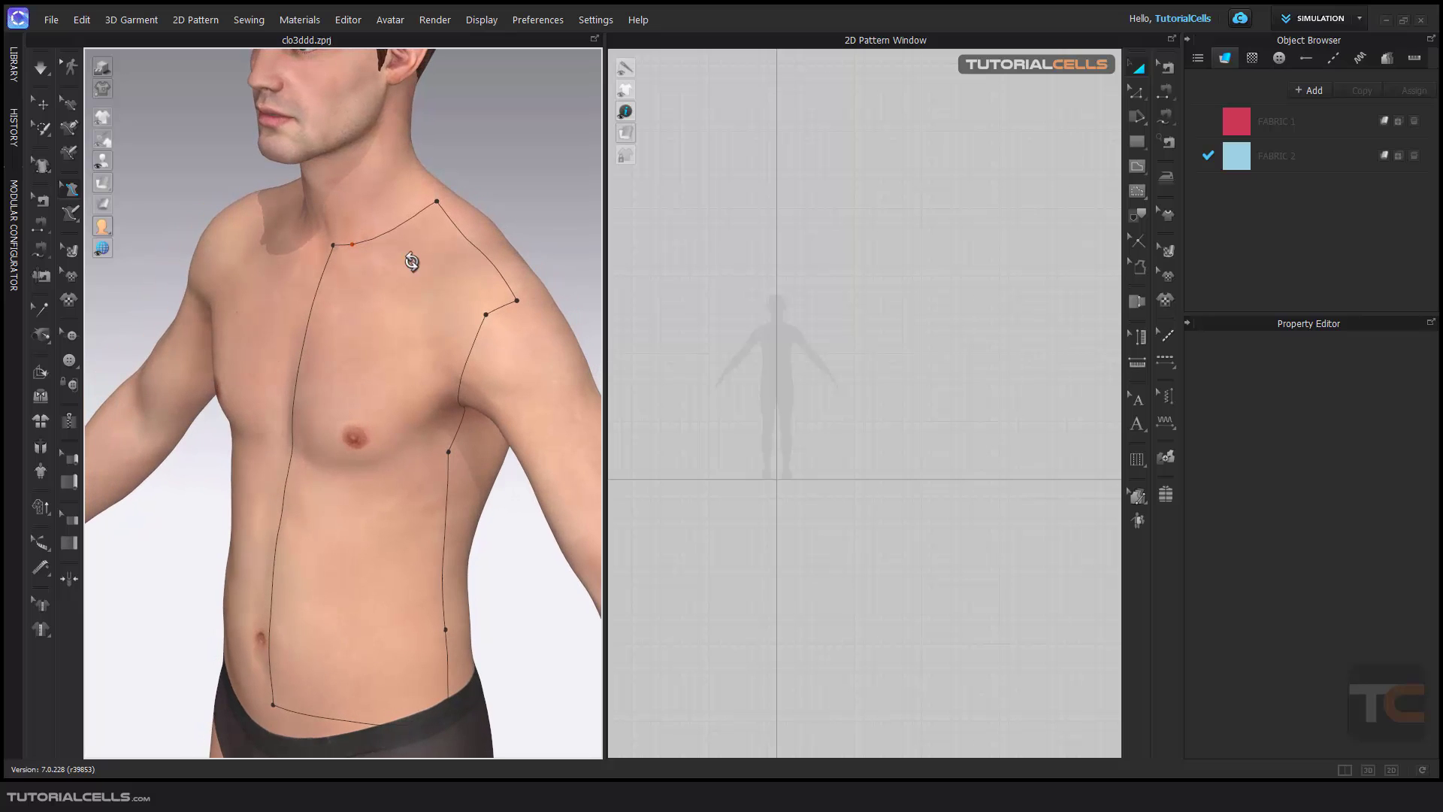
pyautogui.rightClick(486, 315)
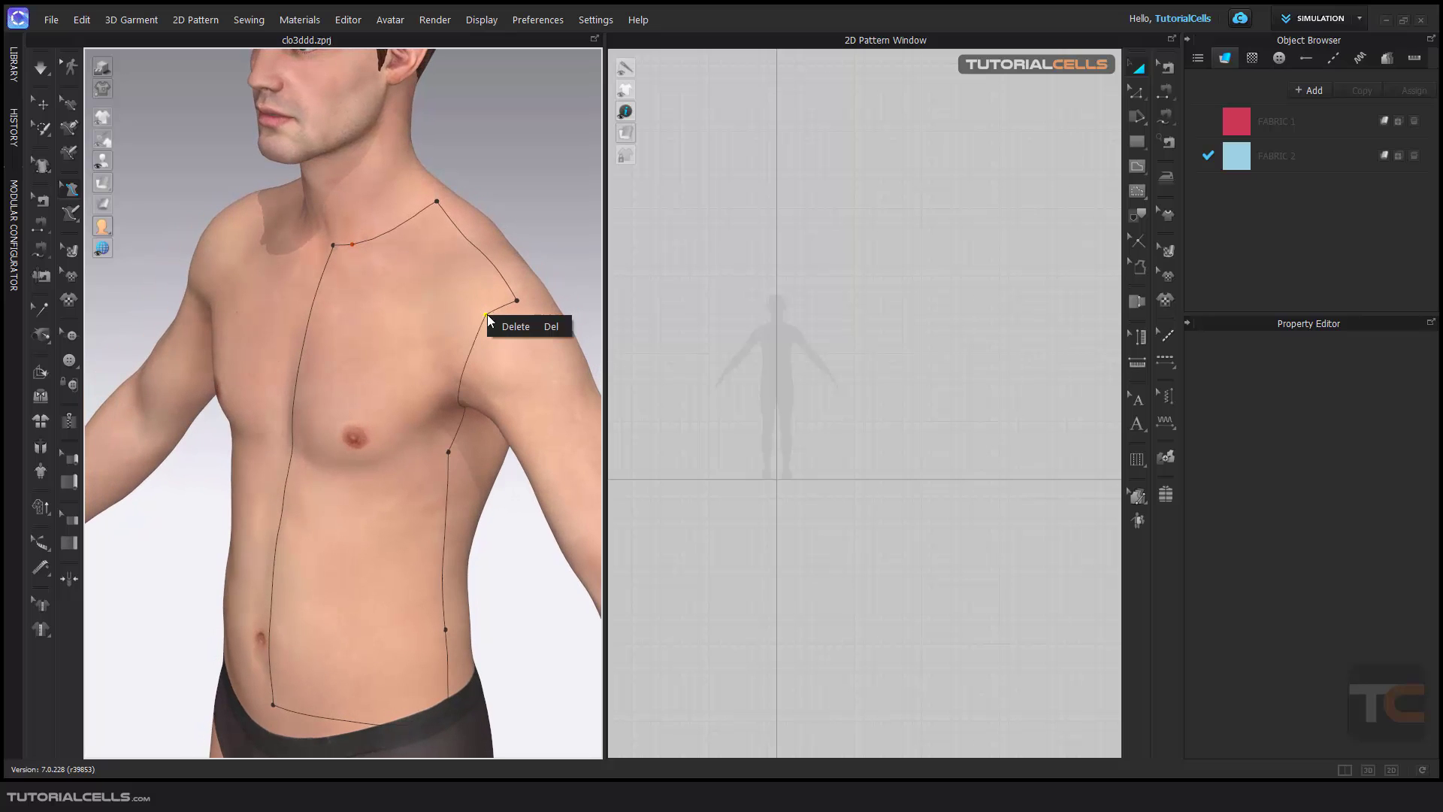
pyautogui.rightClick(477, 329)
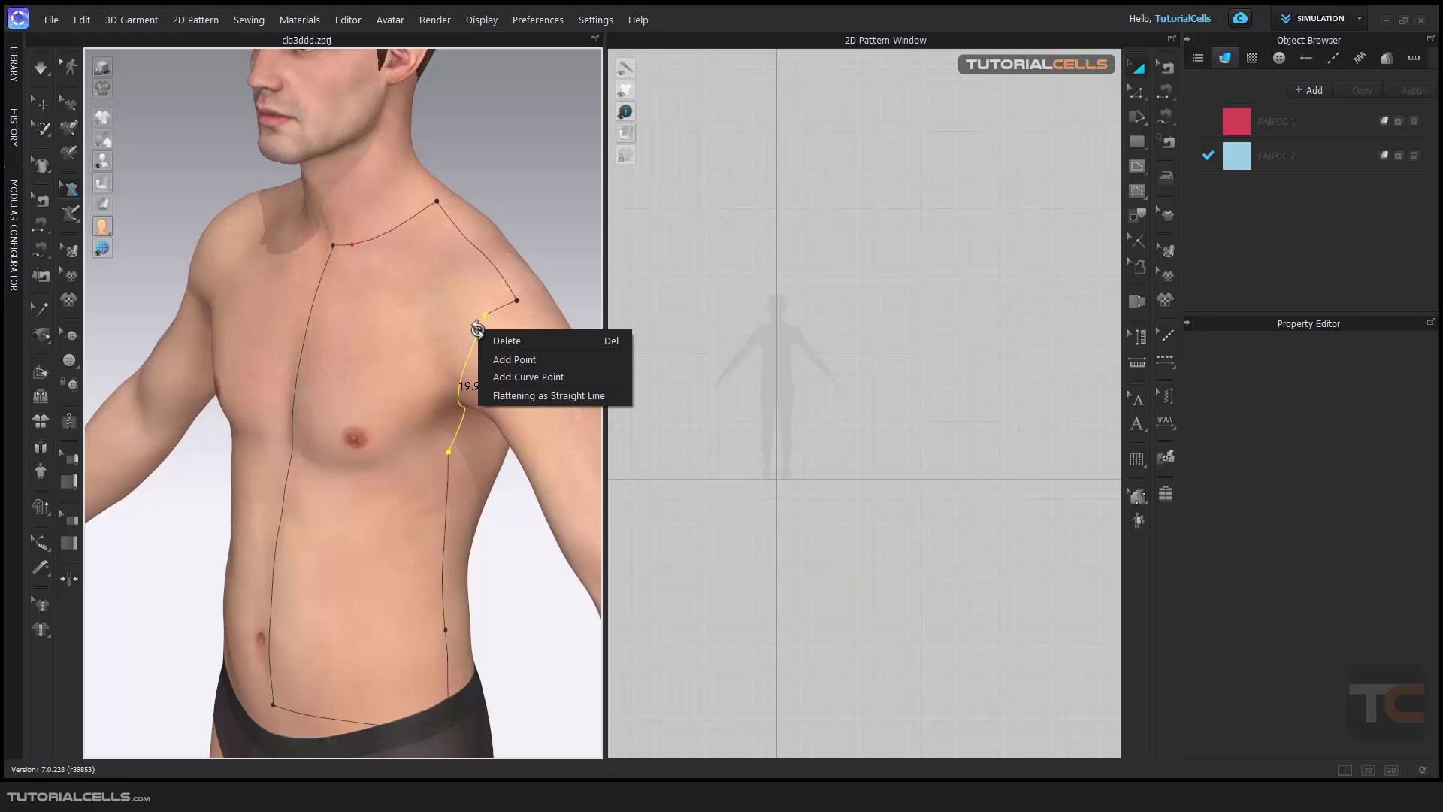
pyautogui.click(511, 359)
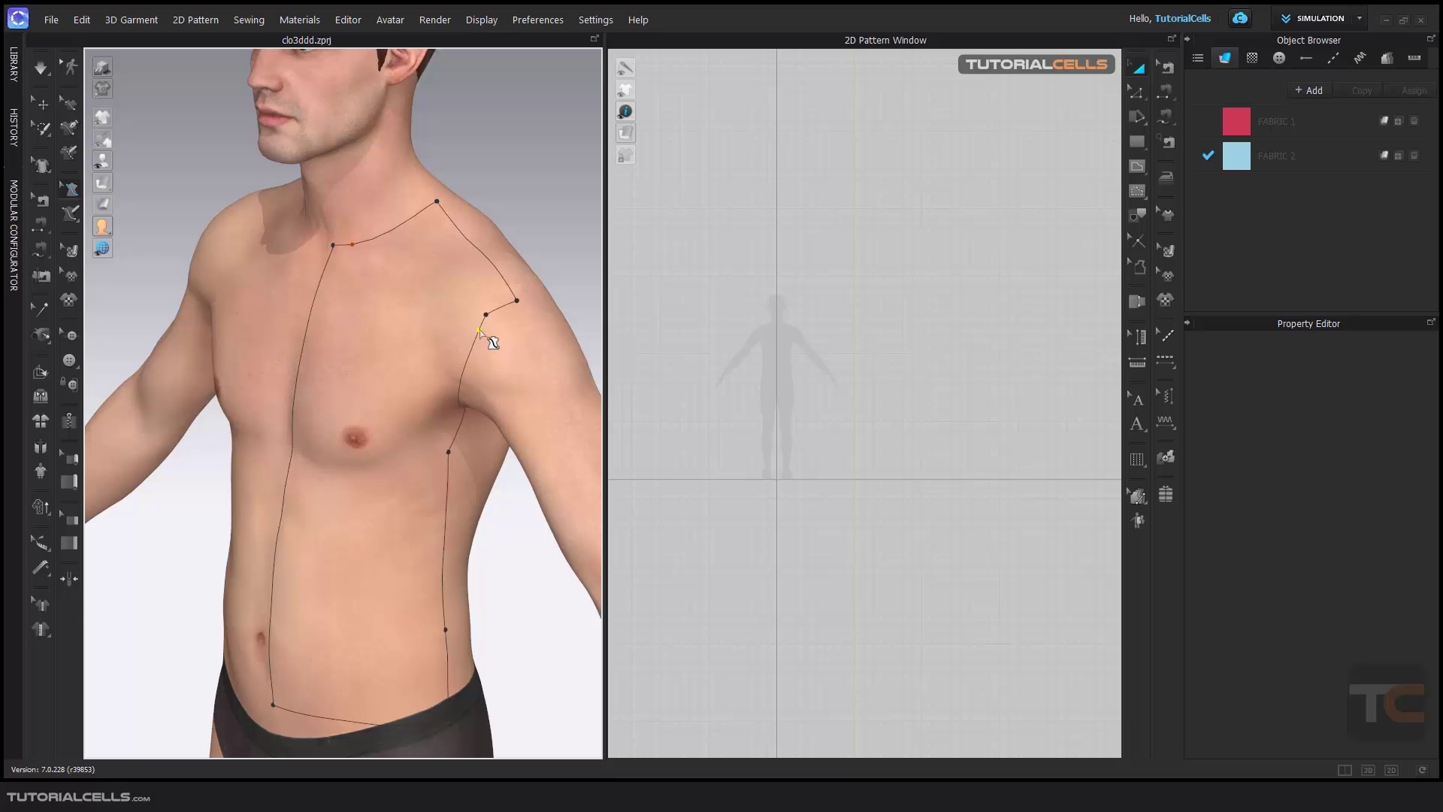
pyautogui.moveTo(479, 331); pyautogui.dragTo(471, 324)
pyautogui.rightClick(486, 315)
pyautogui.click(502, 326)
pyautogui.moveTo(490, 338)
pyautogui.mouseDown(button='right')
pyautogui.moveTo(531, 314)
pyautogui.moveTo(446, 331)
pyautogui.moveTo(519, 335)
pyautogui.moveTo(519, 368)
pyautogui.moveTo(528, 348)
pyautogui.moveTo(479, 338)
pyautogui.mouseUp(button='right')
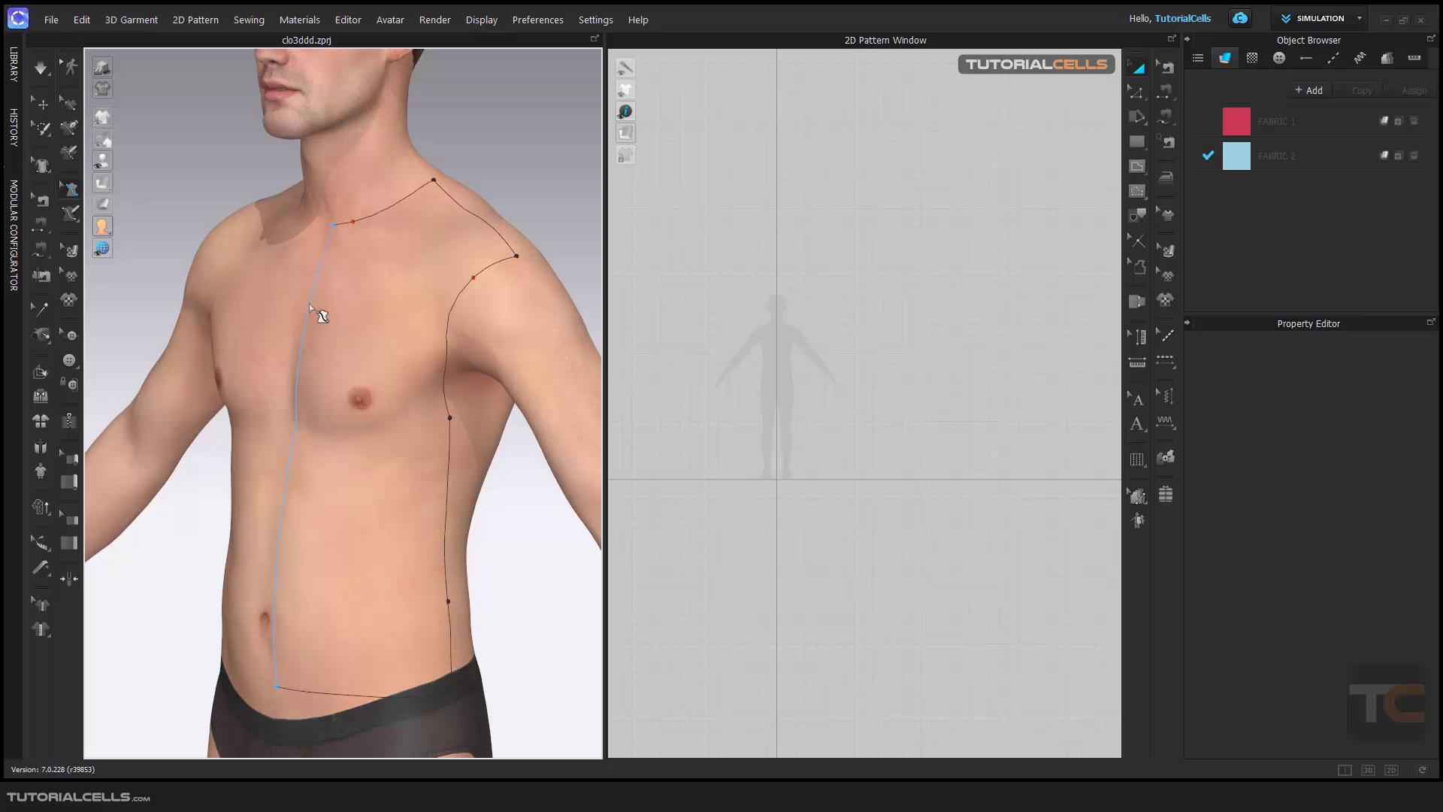
# Examine the editing options for the centre-front line and check the outline around the shoulder and side.
pyautogui.moveTo(512, 258); pyautogui.dragTo(476, 268, button='right')
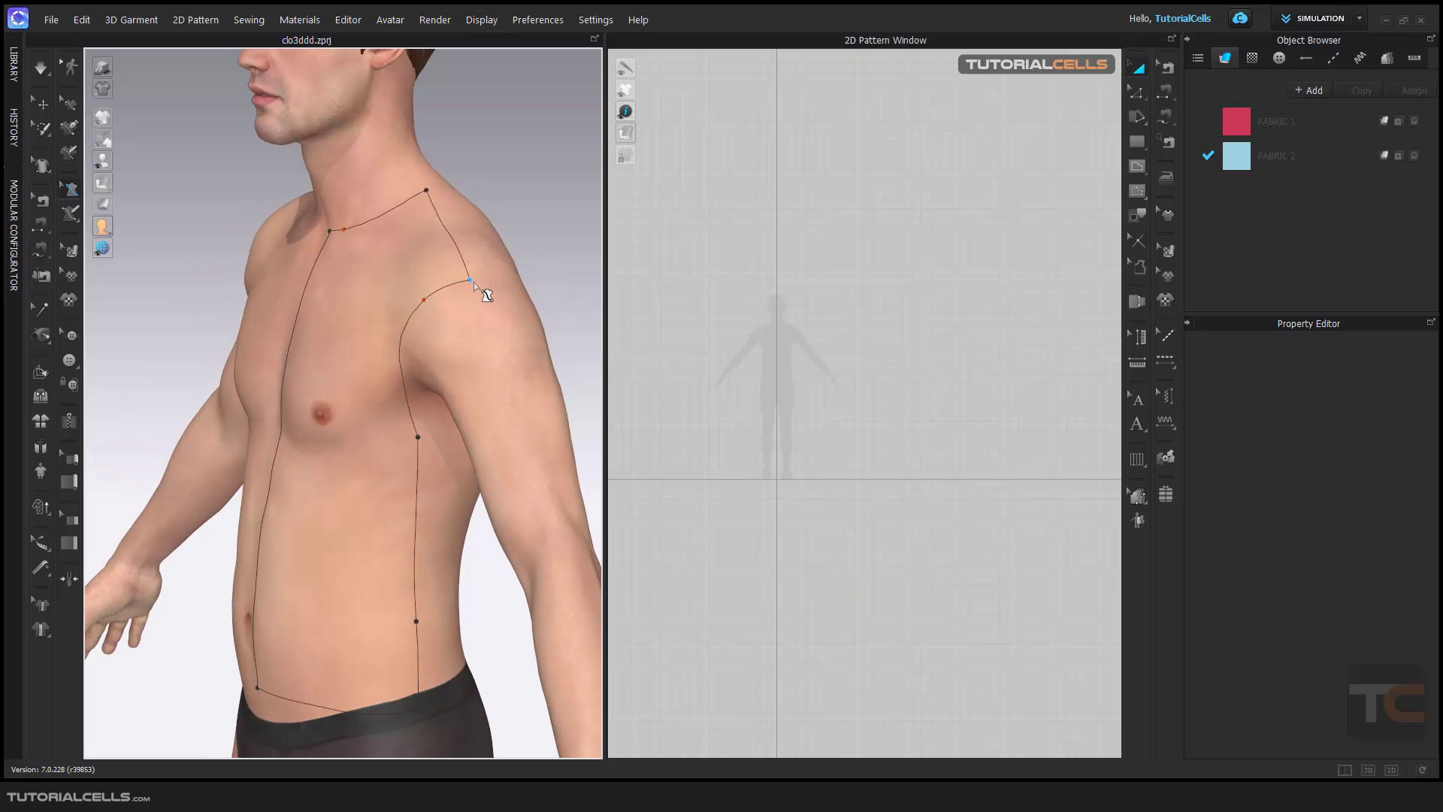
pyautogui.click(471, 281)
pyautogui.moveTo(395, 305); pyautogui.dragTo(323, 304, button='right')
pyautogui.rightClick(317, 304)
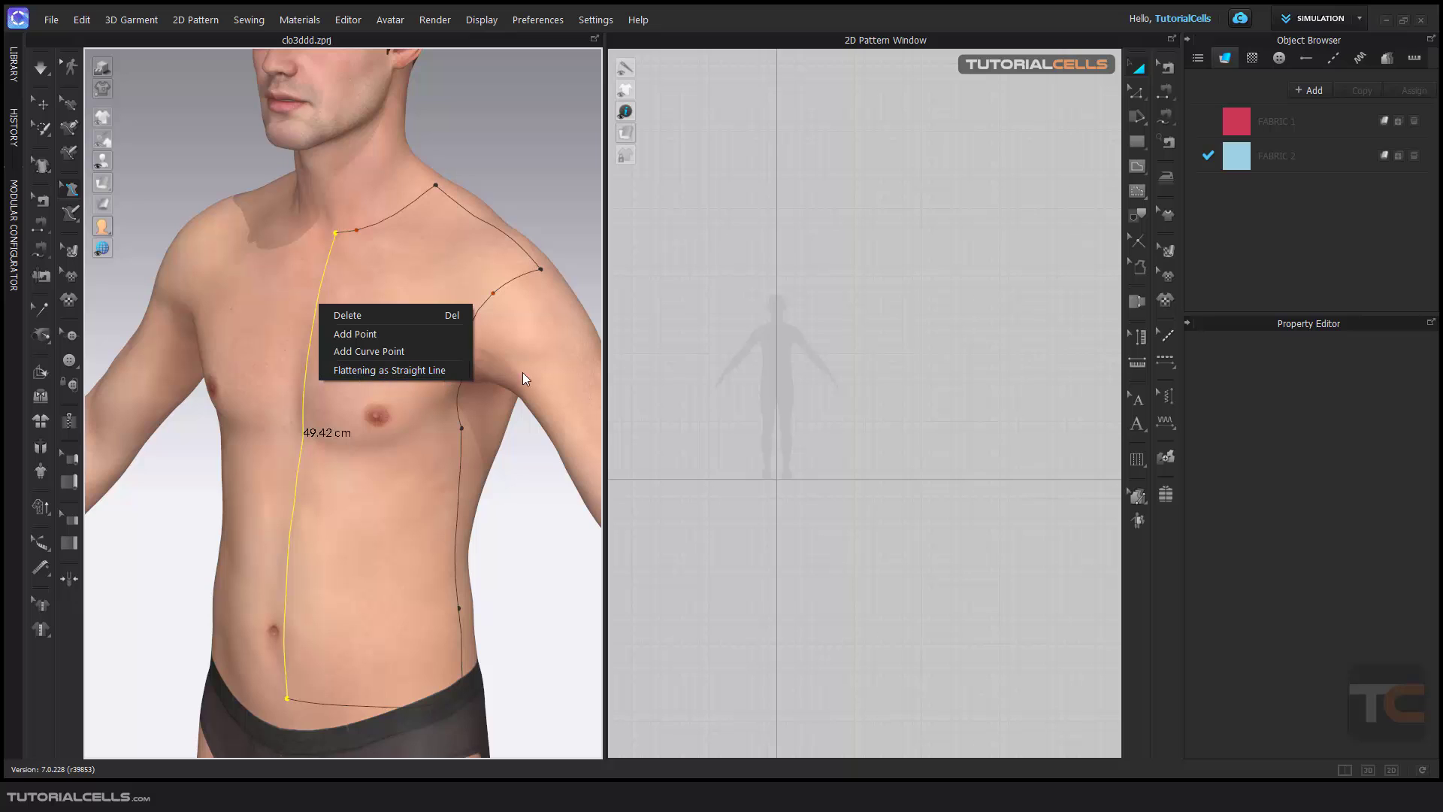
pyautogui.moveTo(484, 251); pyautogui.dragTo(449, 215, button='middle')
pyautogui.moveTo(396, 300); pyautogui.dragTo(365, 307, button='right')
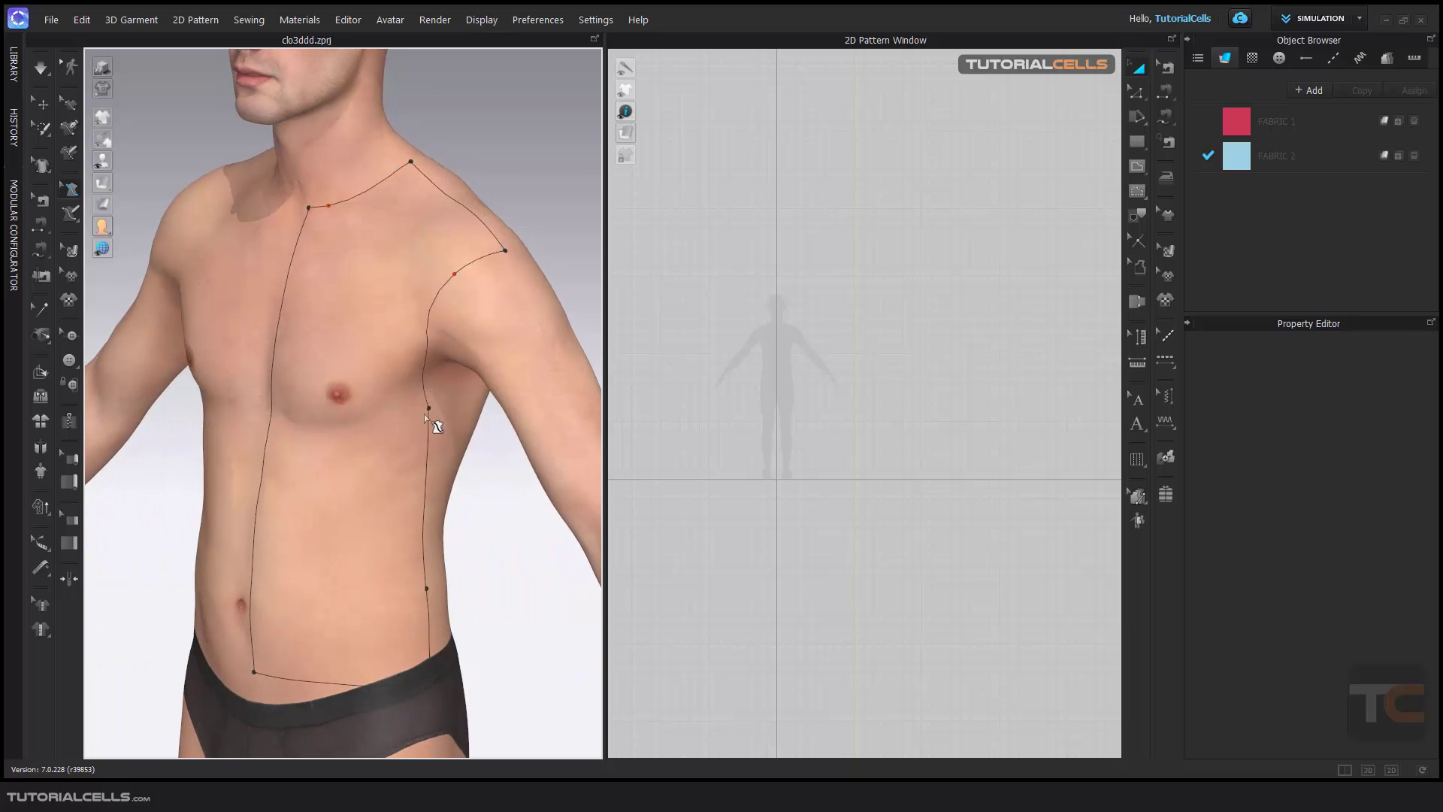
pyautogui.moveTo(387, 509); pyautogui.dragTo(424, 469, button='right')
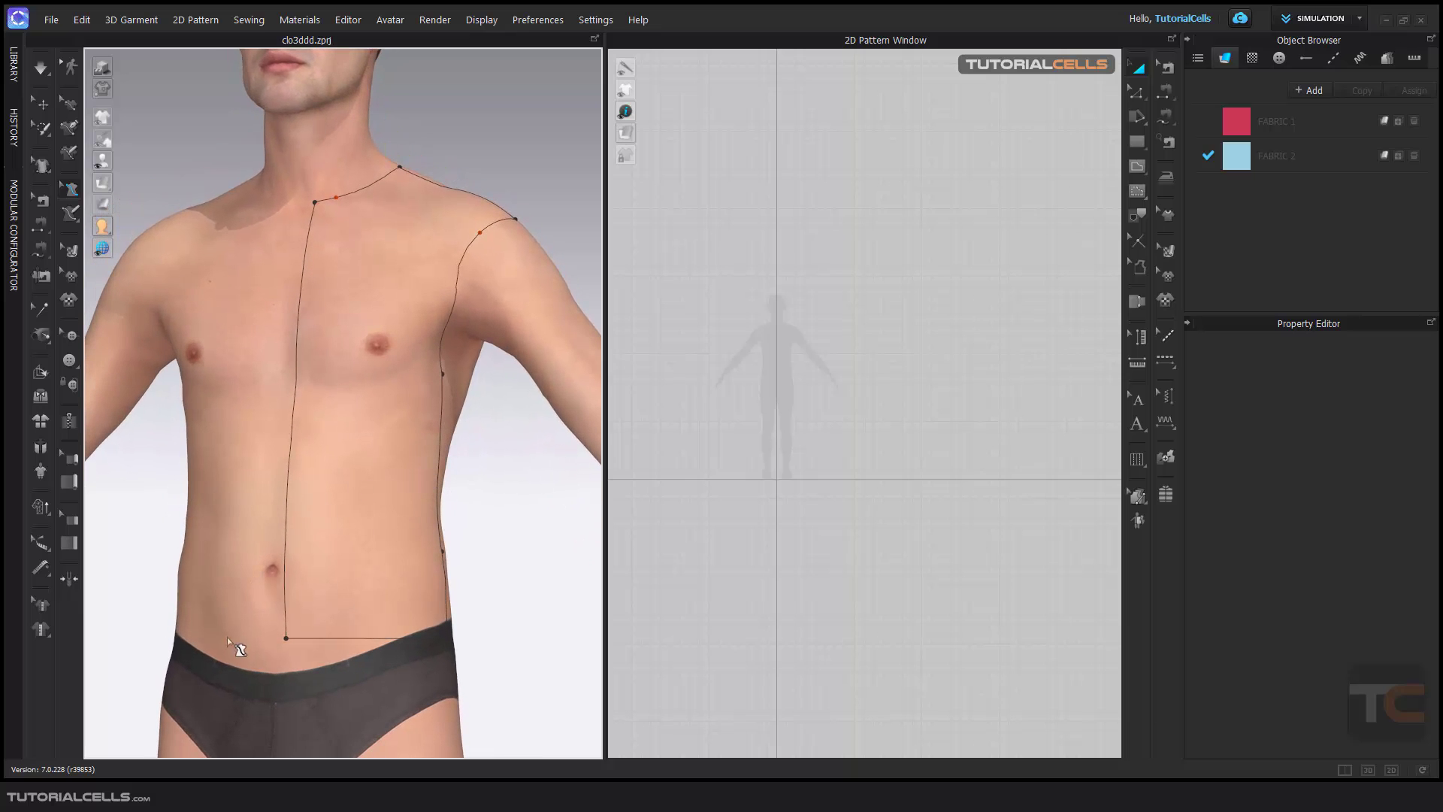
# Move the outline's lower centre-front corner down toward the waistband, making the centre-front line about 51 cm long.
pyautogui.click(286, 640)
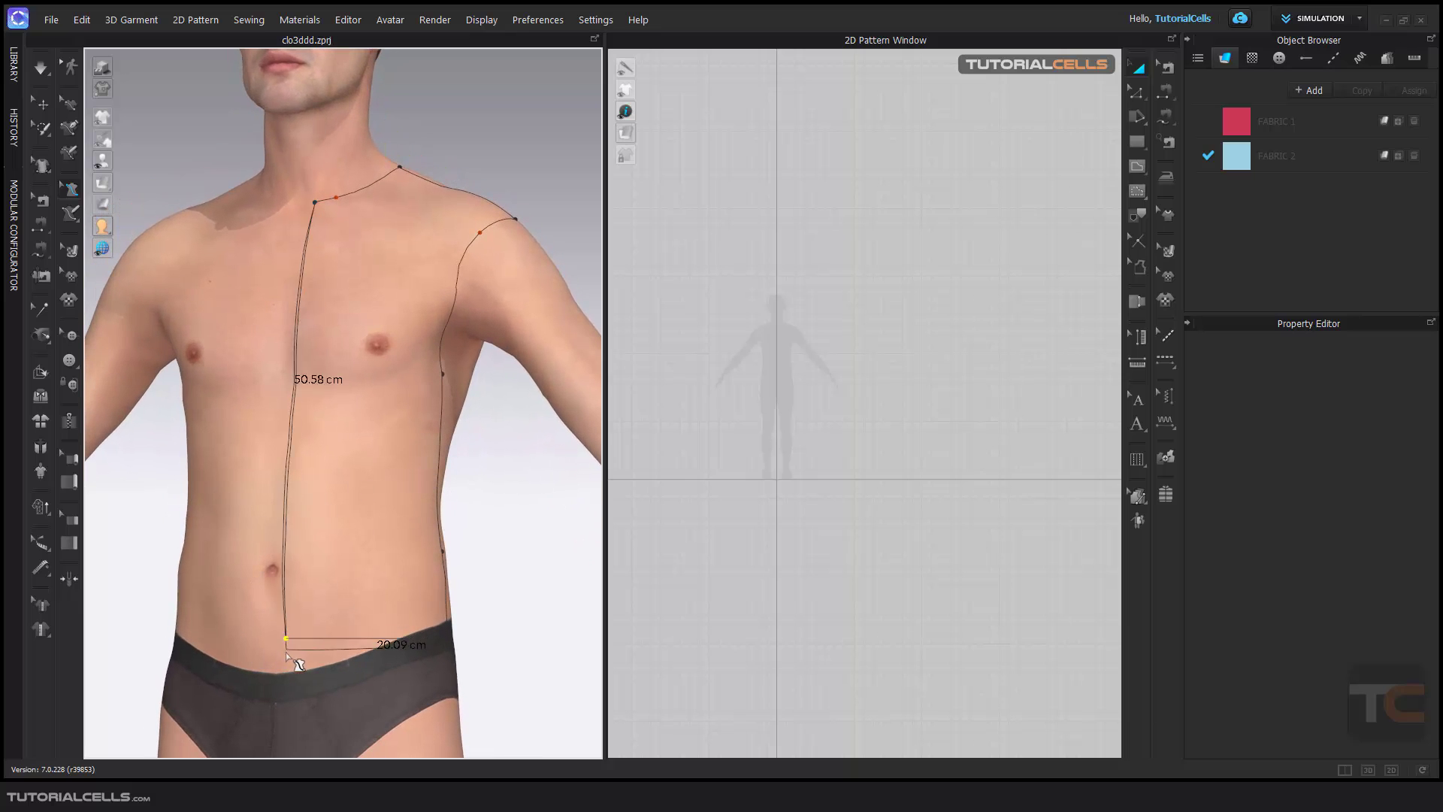
pyautogui.moveTo(286, 658); pyautogui.dragTo(286, 659)
pyautogui.moveTo(338, 501); pyautogui.dragTo(346, 510, button='right')
# Flatten the outlined half-front area on the avatar into a 2D pattern piece.
pyautogui.click(67, 214)
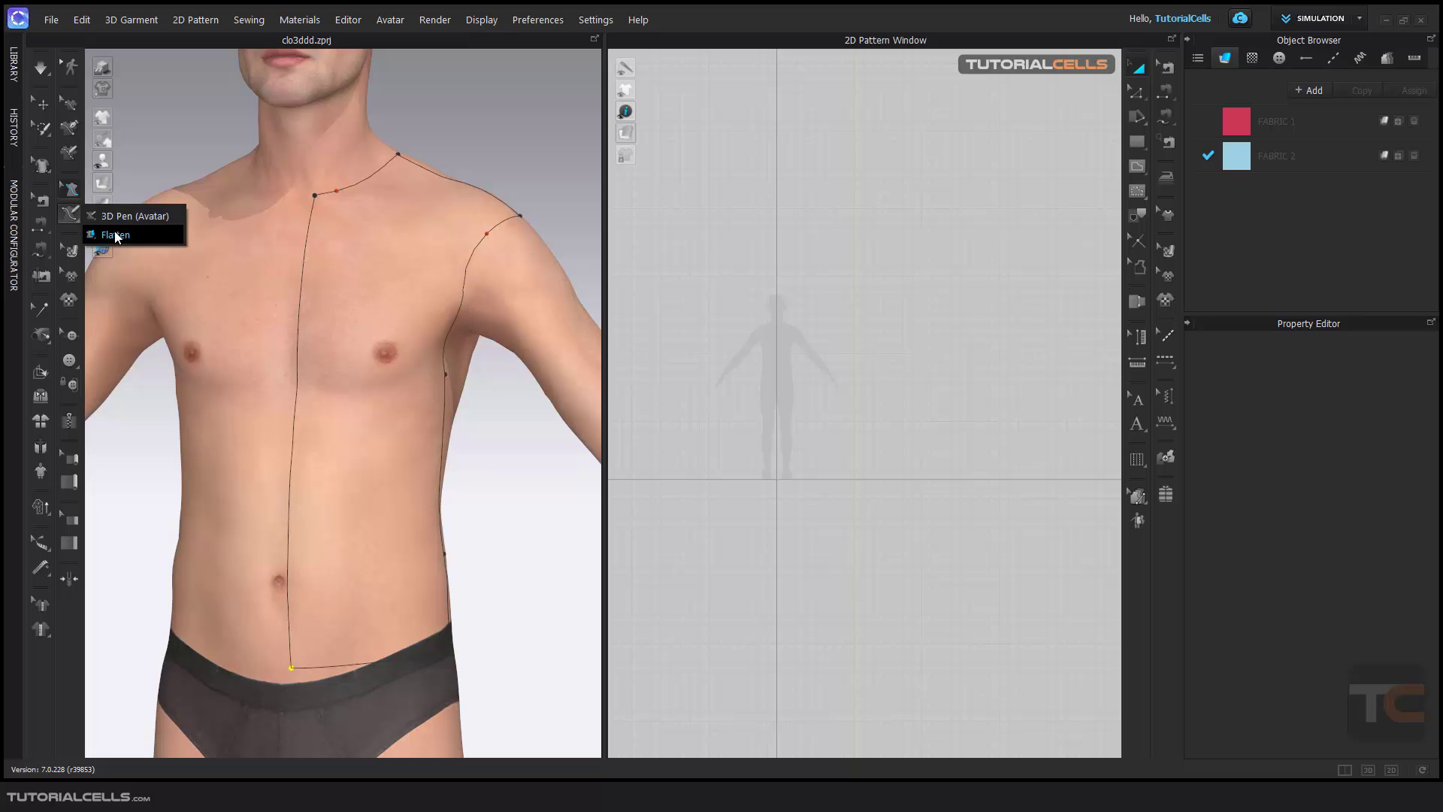
pyautogui.click(117, 234)
pyautogui.moveTo(204, 234); pyautogui.dragTo(180, 255, button='right')
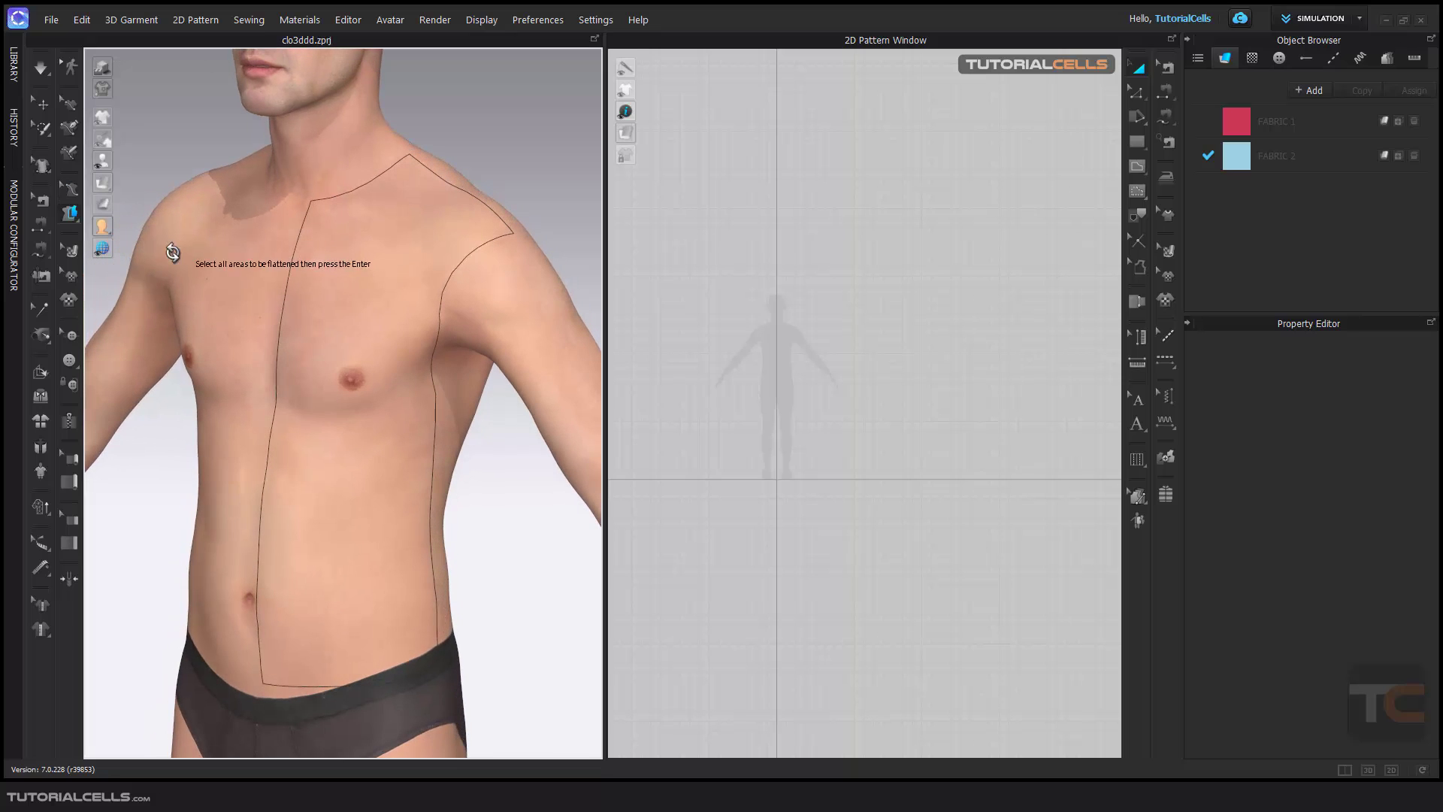
pyautogui.click(310, 234)
pyautogui.click(309, 232)
pyautogui.click(323, 242)
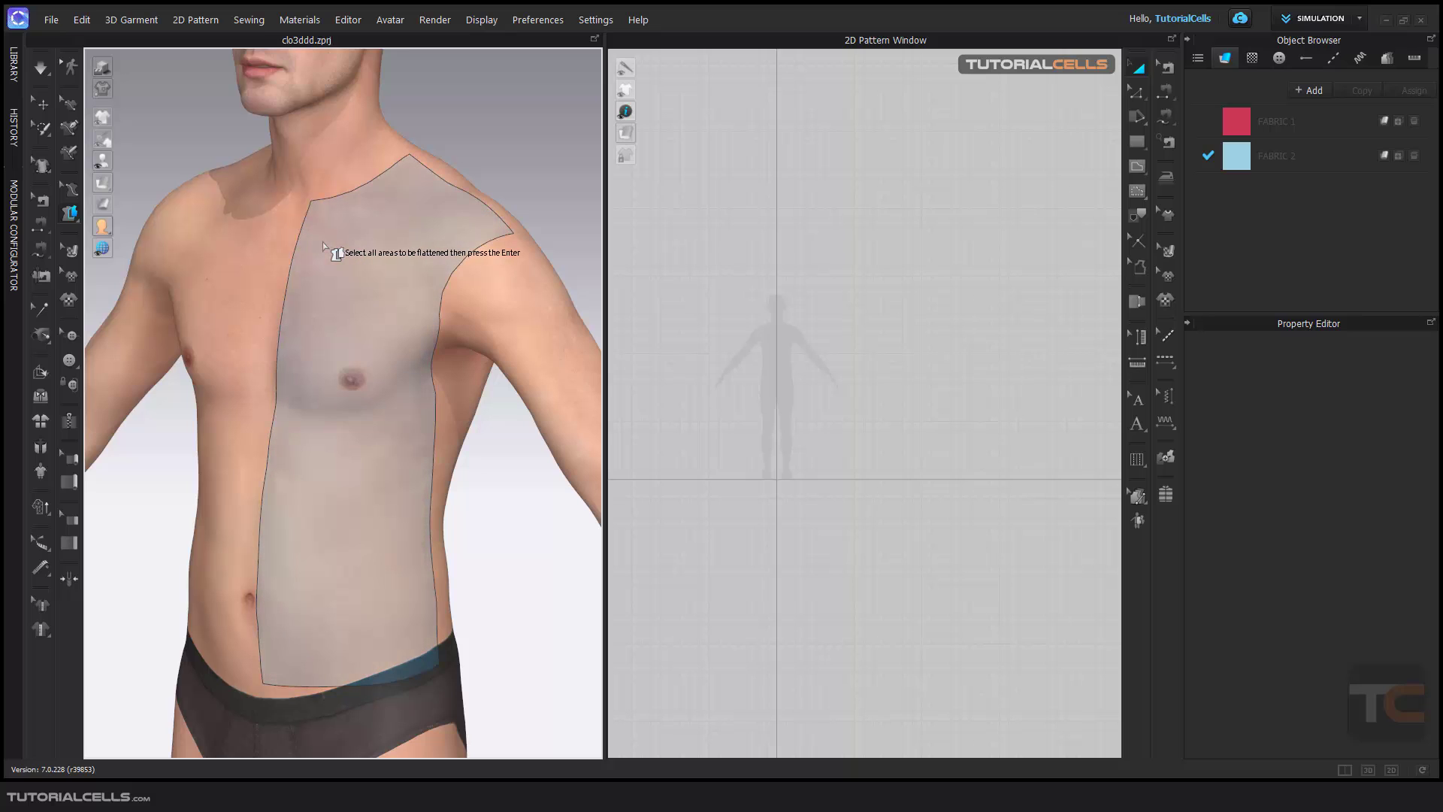
pyautogui.click(322, 242)
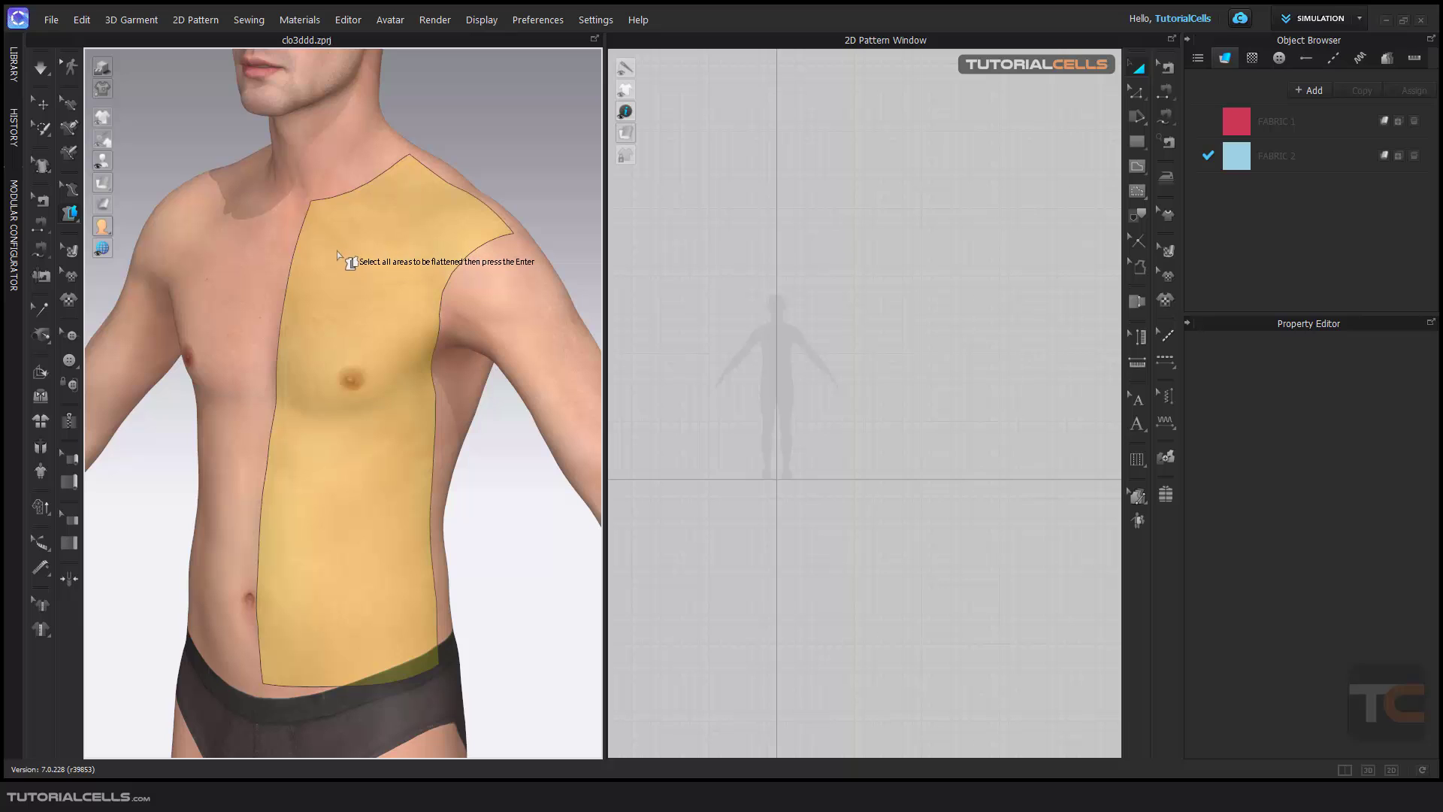
pyautogui.press('Return')
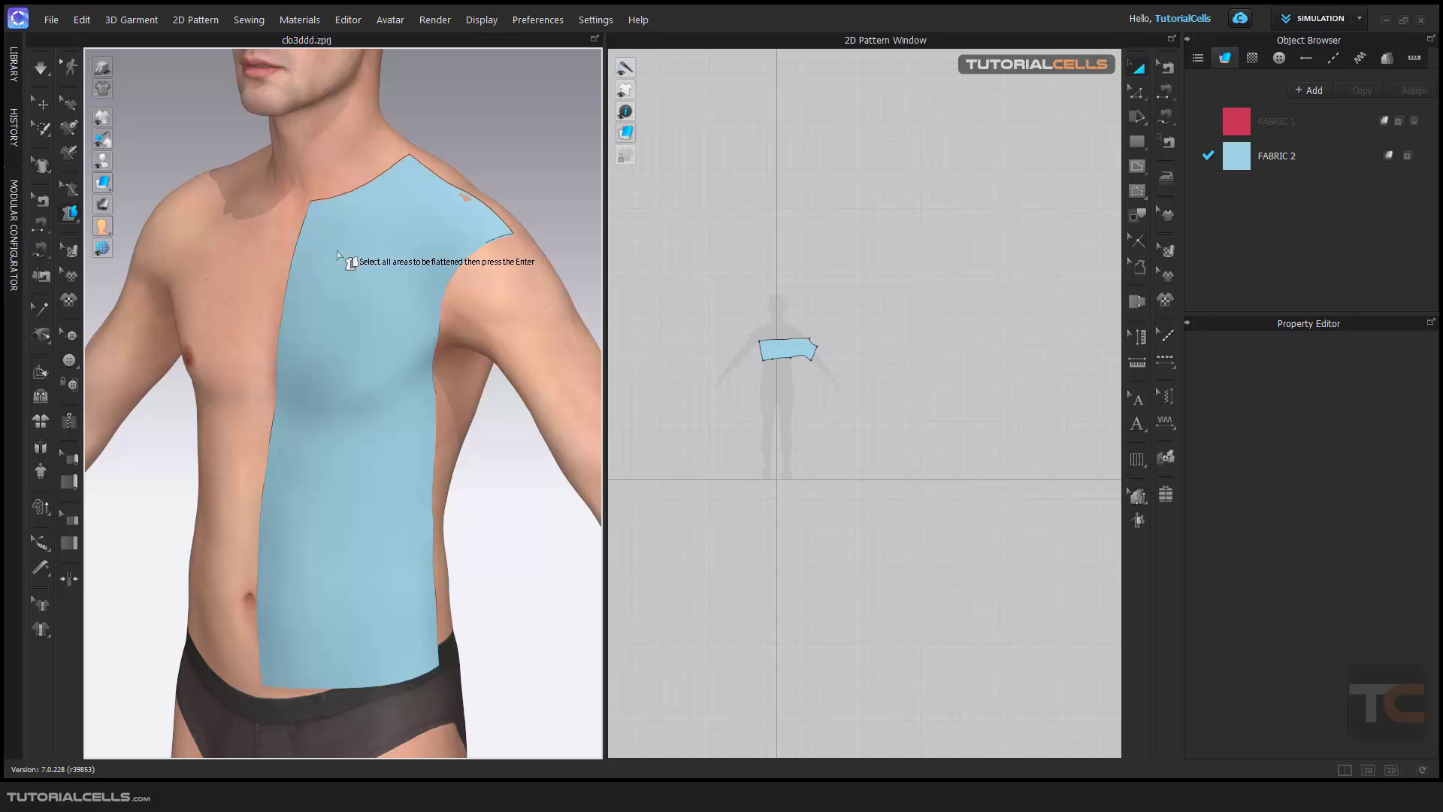
# Rotate the flattened front piece upright and place it over the matching side of the avatar silhouette.
pyautogui.scroll(3, 808, 376)
pyautogui.scroll(2, 804, 361)
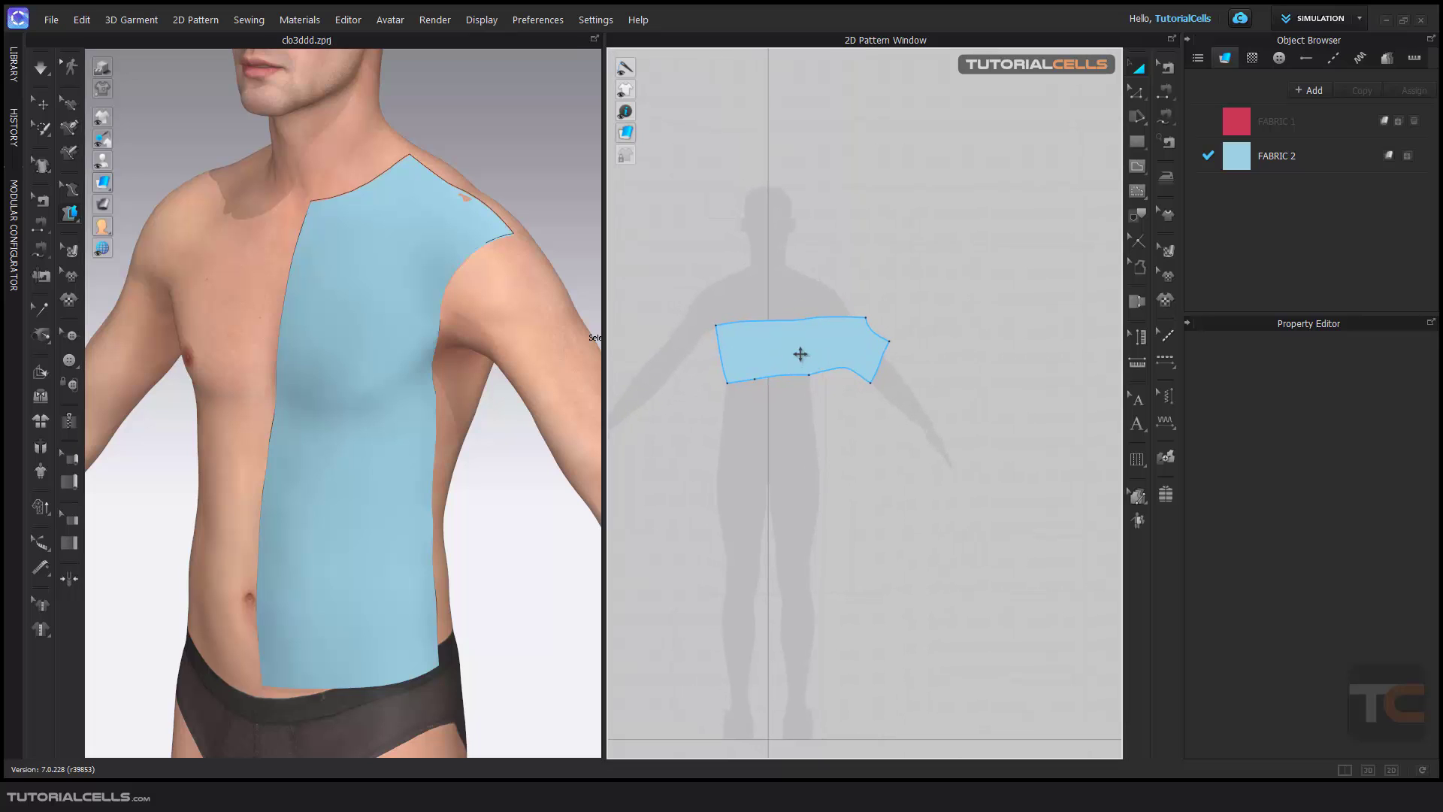
pyautogui.click(800, 354)
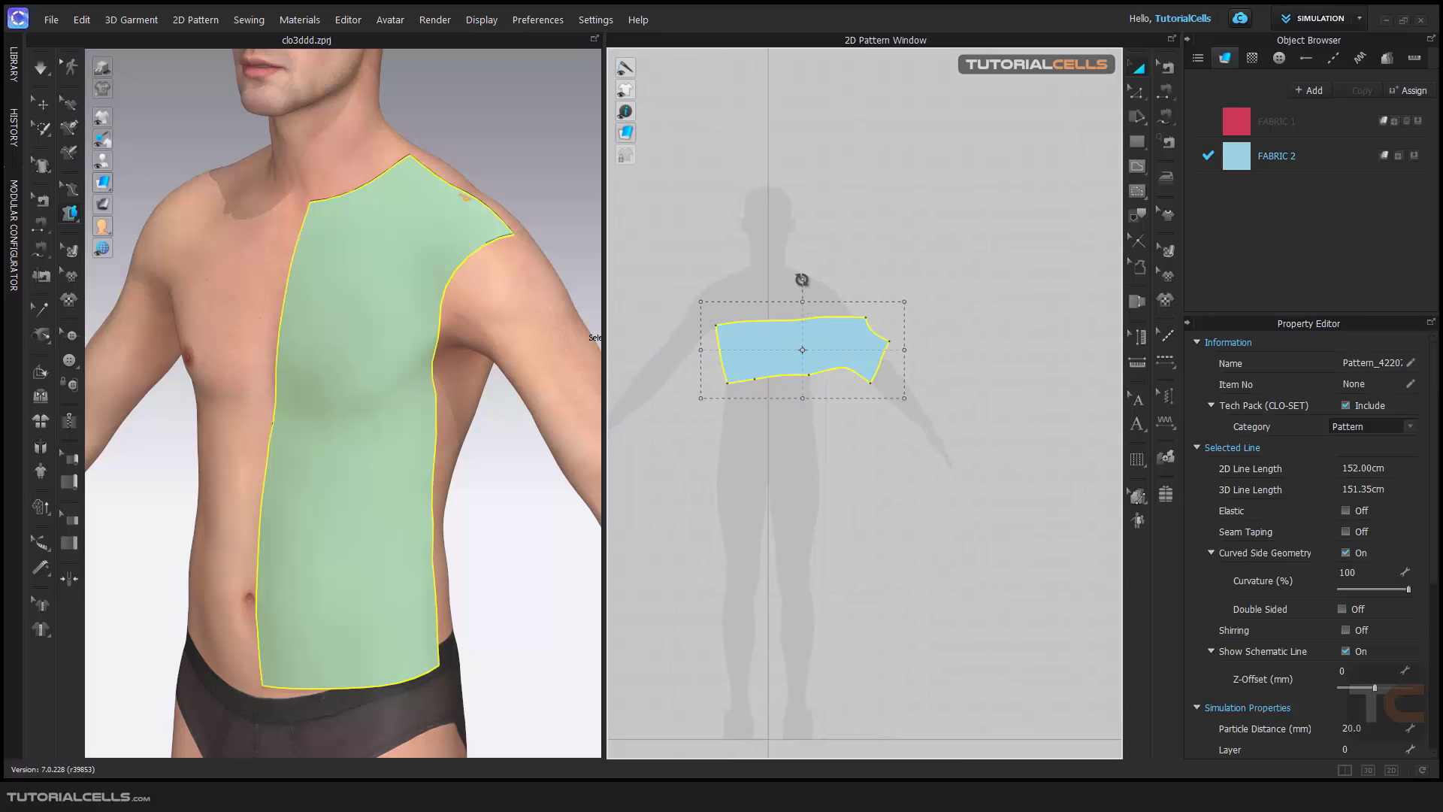
pyautogui.moveTo(802, 280); pyautogui.dragTo(703, 348)
pyautogui.moveTo(799, 326); pyautogui.dragTo(854, 339)
# Delete the flattened front pattern piece.
pyautogui.moveTo(358, 287)
pyautogui.mouseDown(button='right')
pyautogui.moveTo(241, 270)
pyautogui.moveTo(413, 283)
pyautogui.moveTo(373, 287)
pyautogui.mouseUp(button='right')
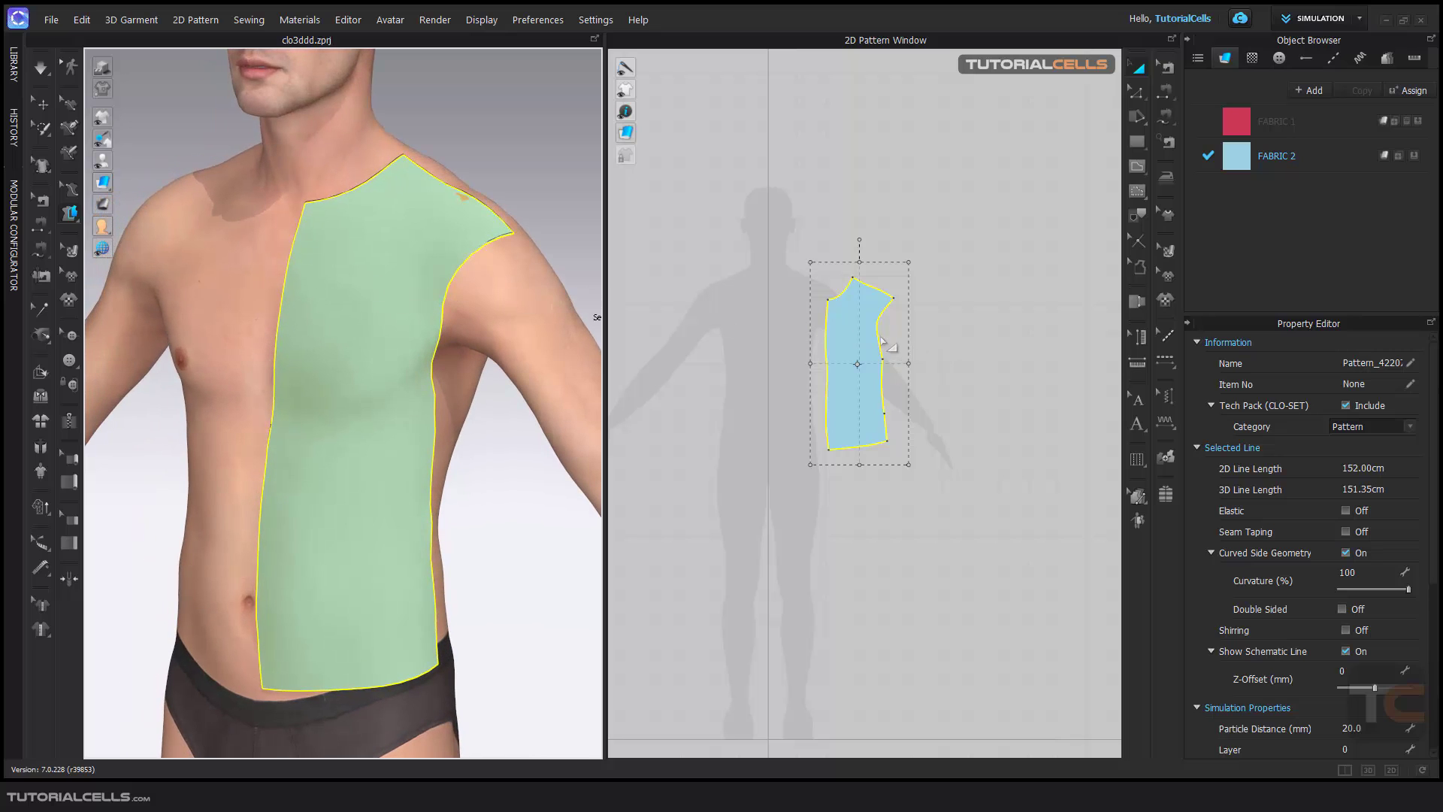
pyautogui.press('Delete')
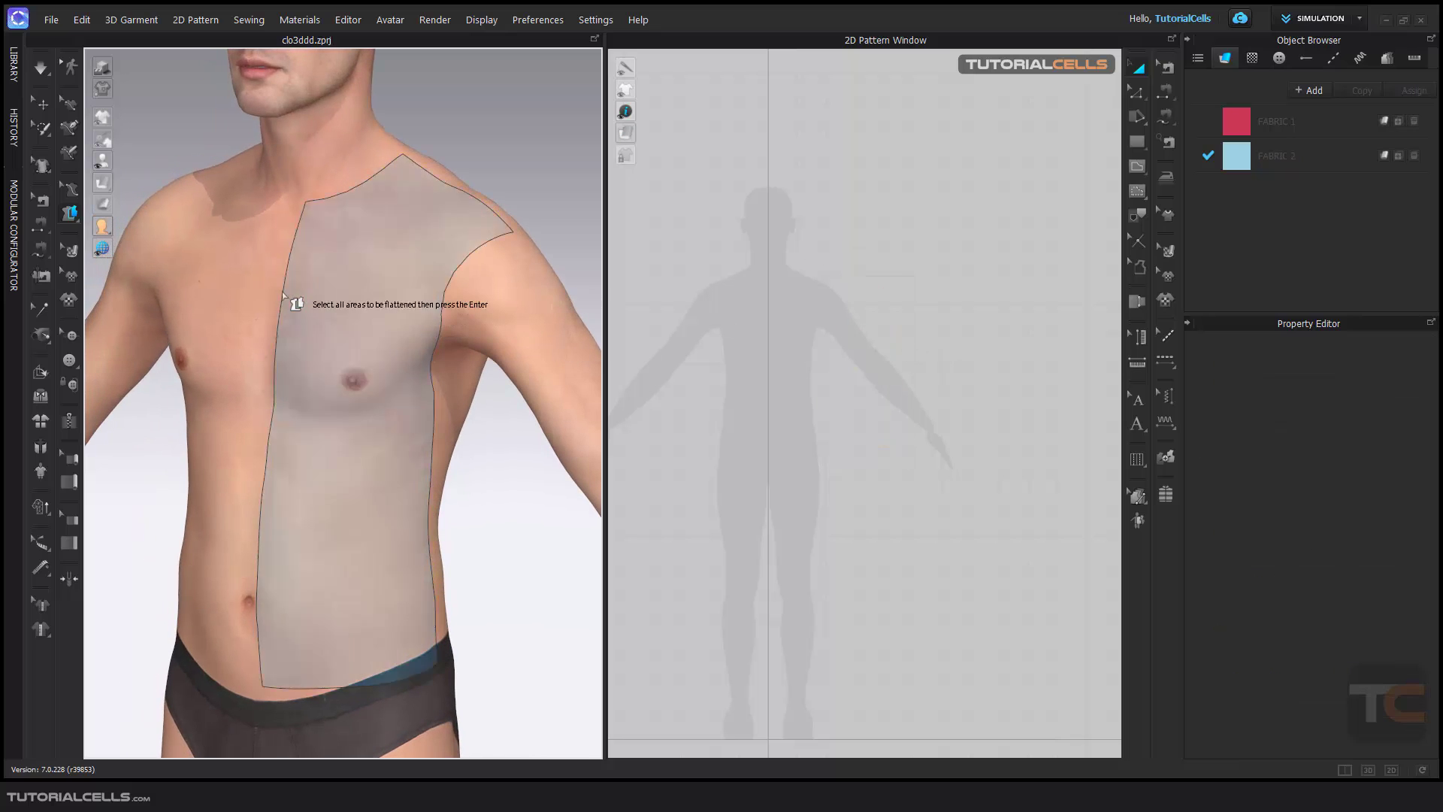
# Try to set the outline's centre-front line on the avatar to Flattening as Straight Line.
pyautogui.click(68, 187)
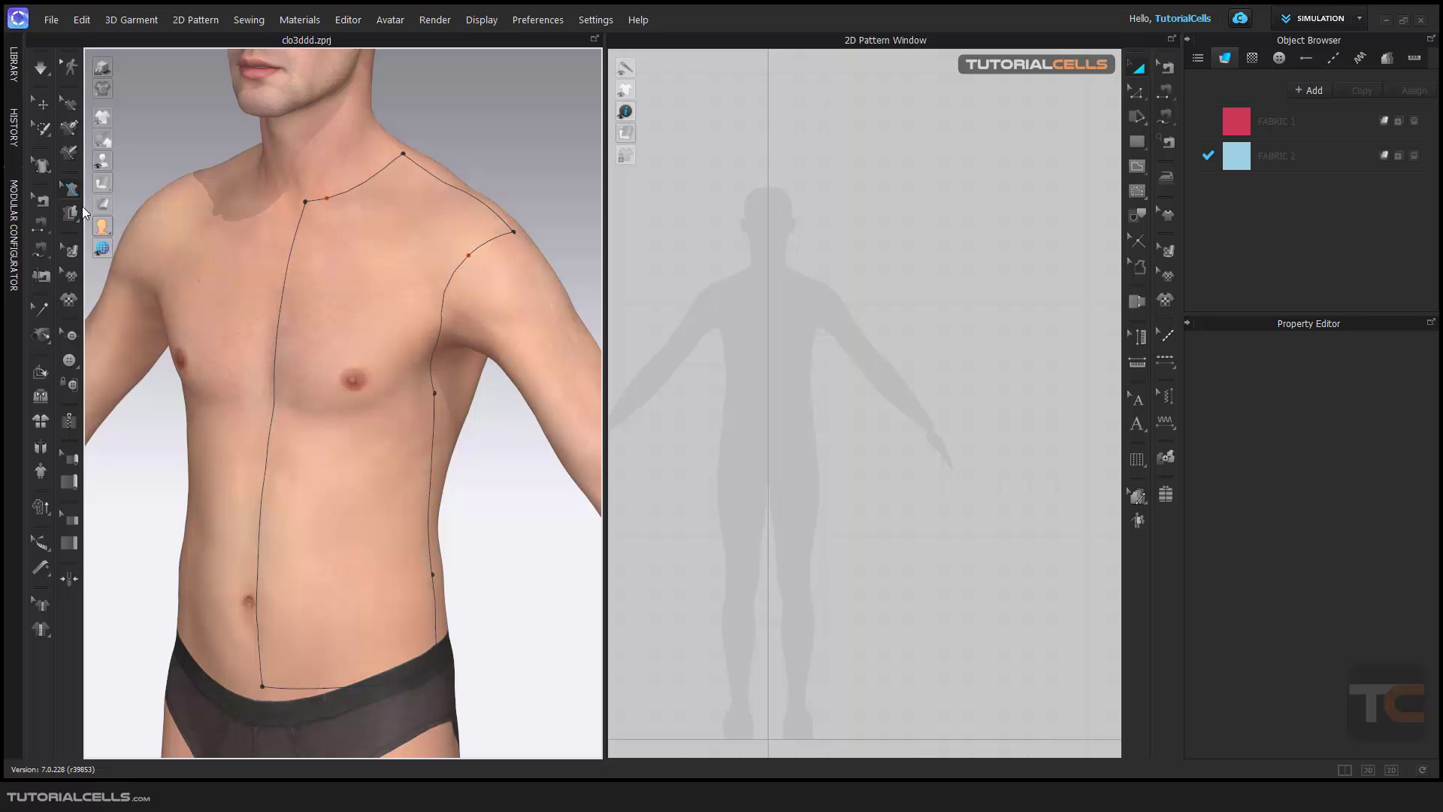
pyautogui.click(284, 293)
pyautogui.rightClick(283, 290)
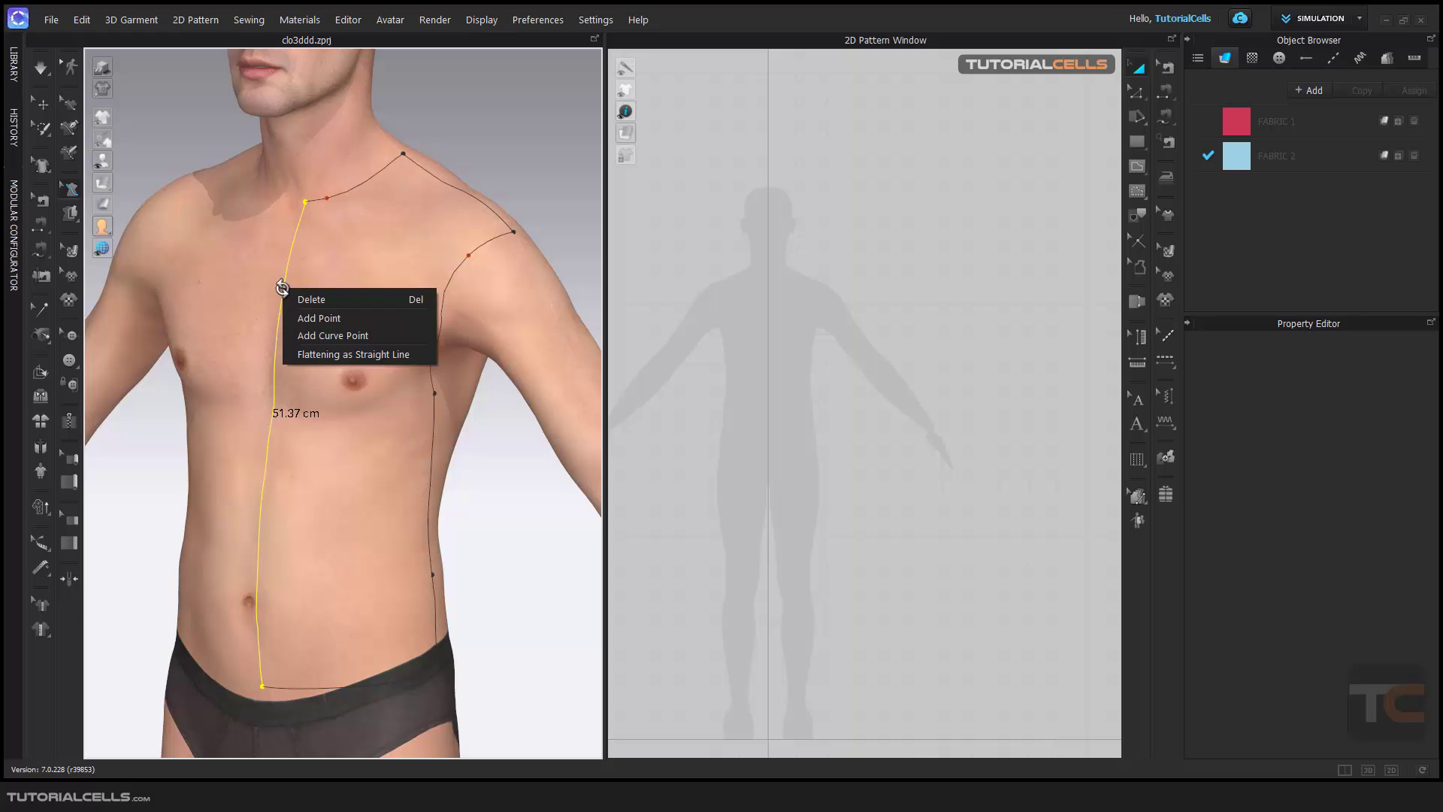
pyautogui.click(322, 356)
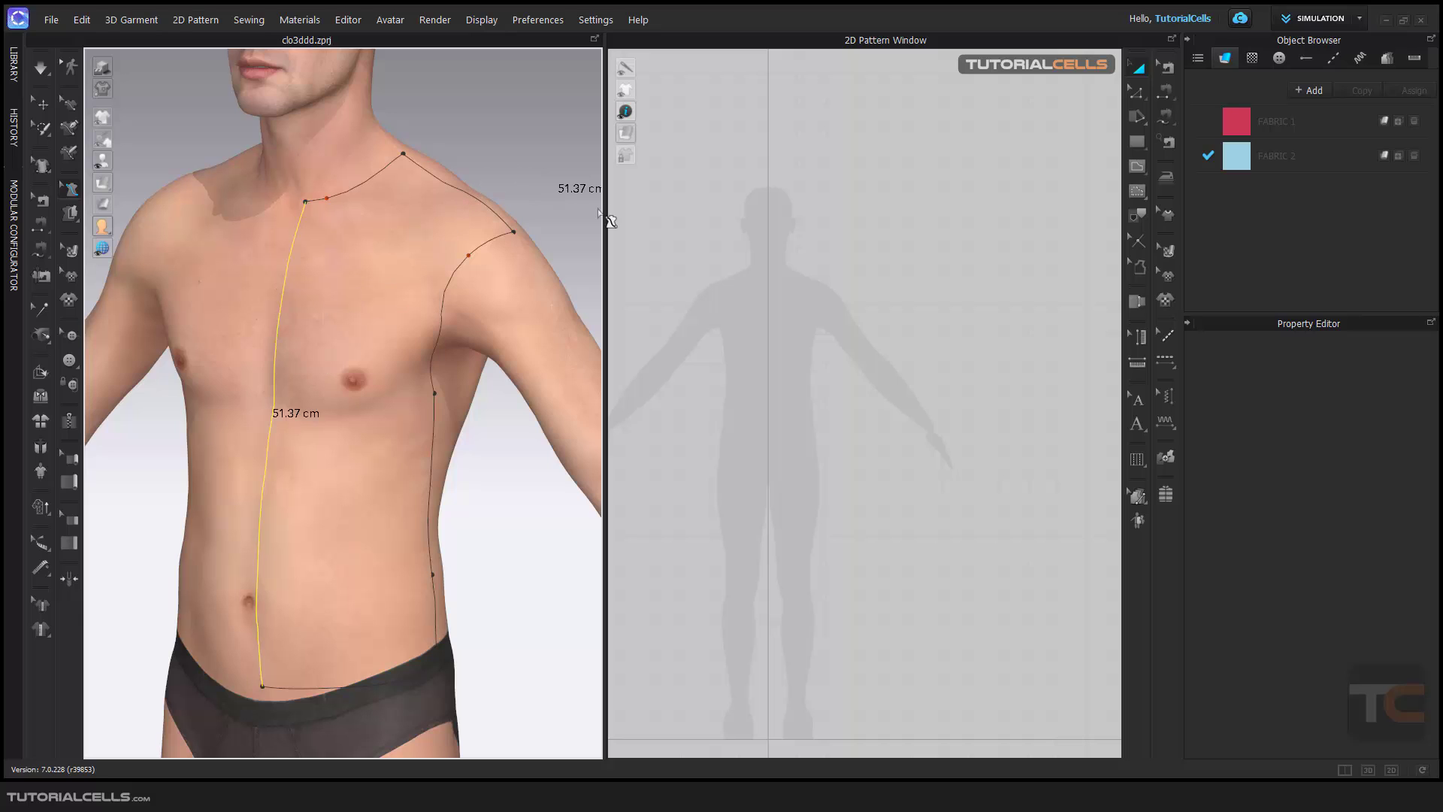
pyautogui.click(714, 283)
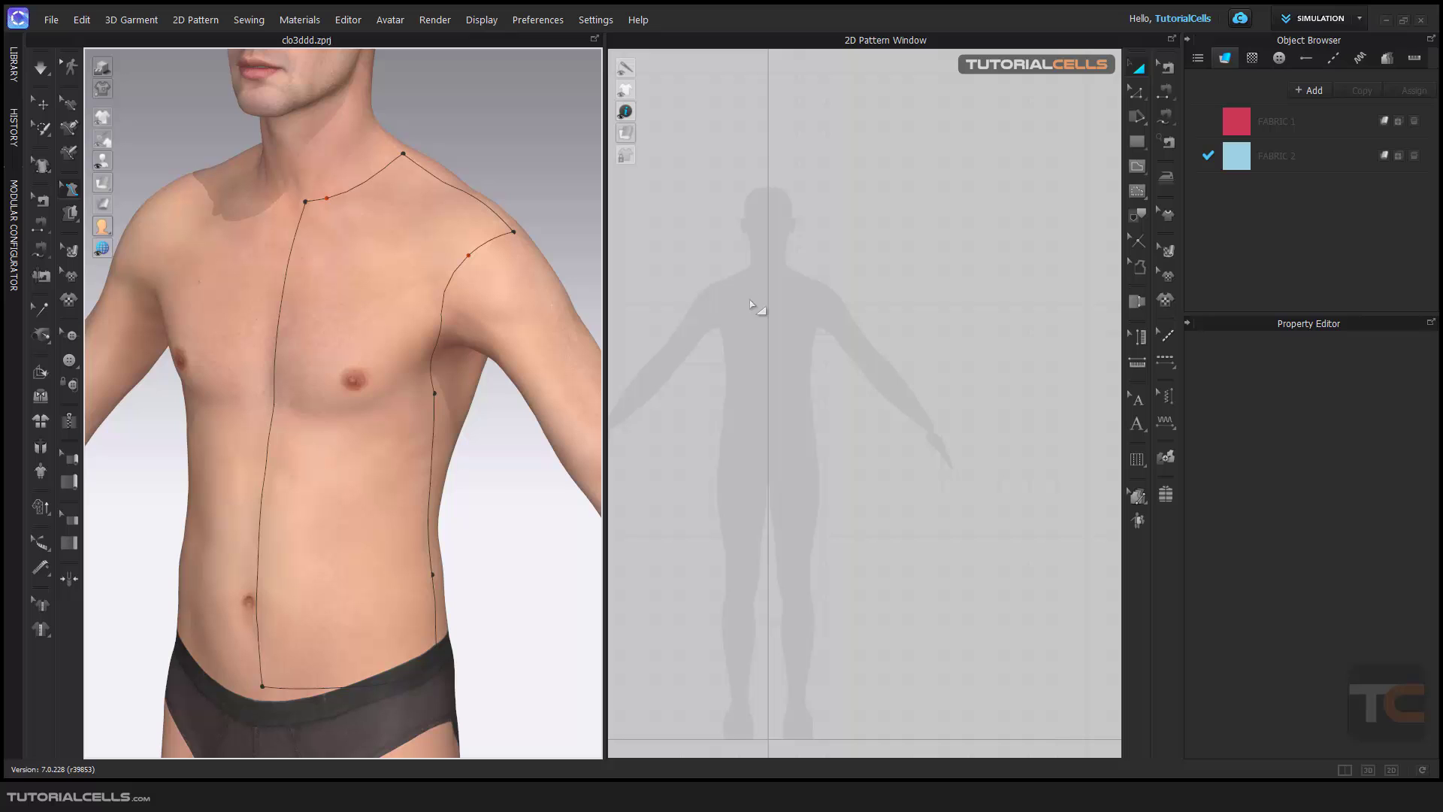
# Flatten the outlined half-front area into a trial 2D pattern piece, then delete that piece.
pyautogui.press('Return')
pyautogui.scroll(-3, 829, 332)
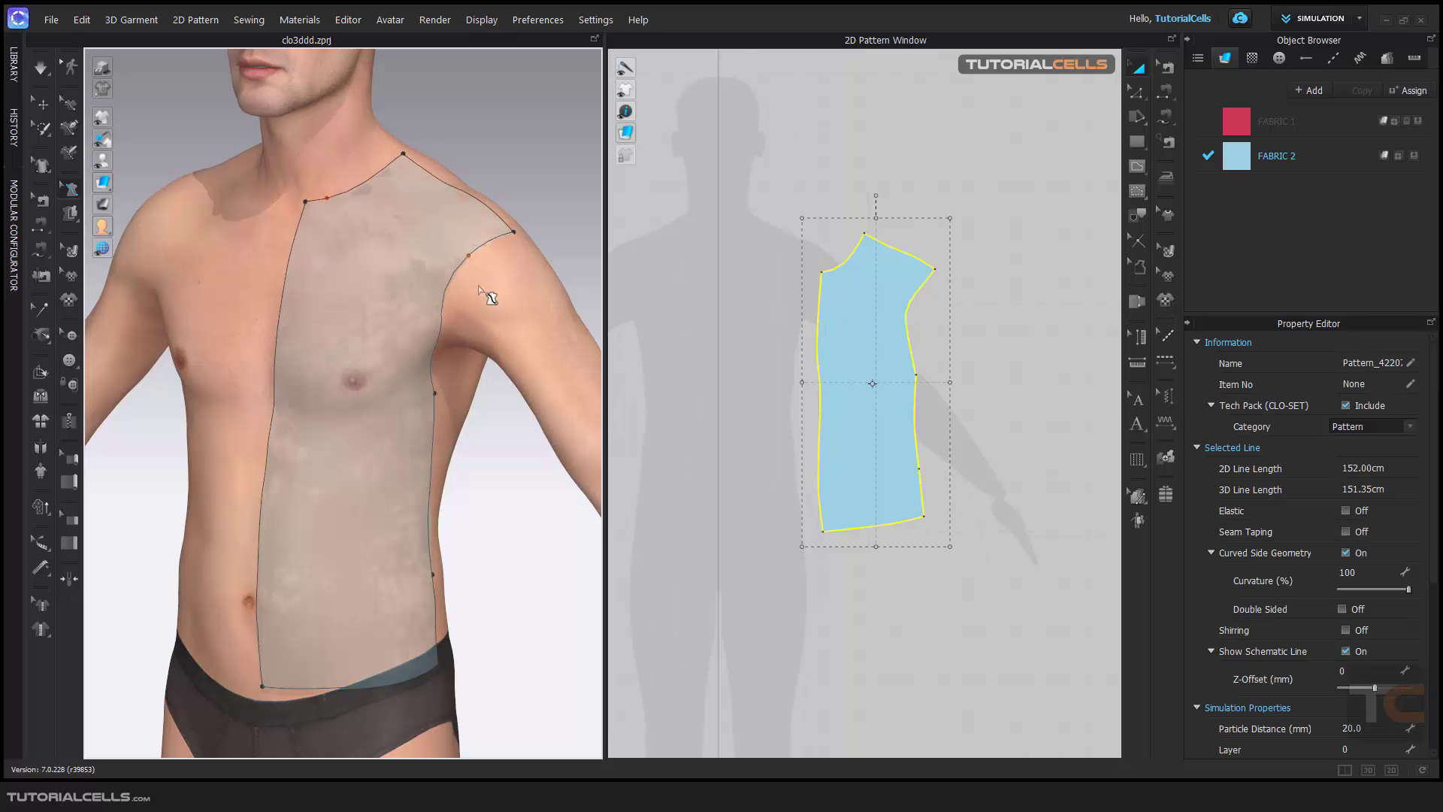
pyautogui.moveTo(278, 439); pyautogui.dragTo(444, 443, button='right')
pyautogui.click(780, 308)
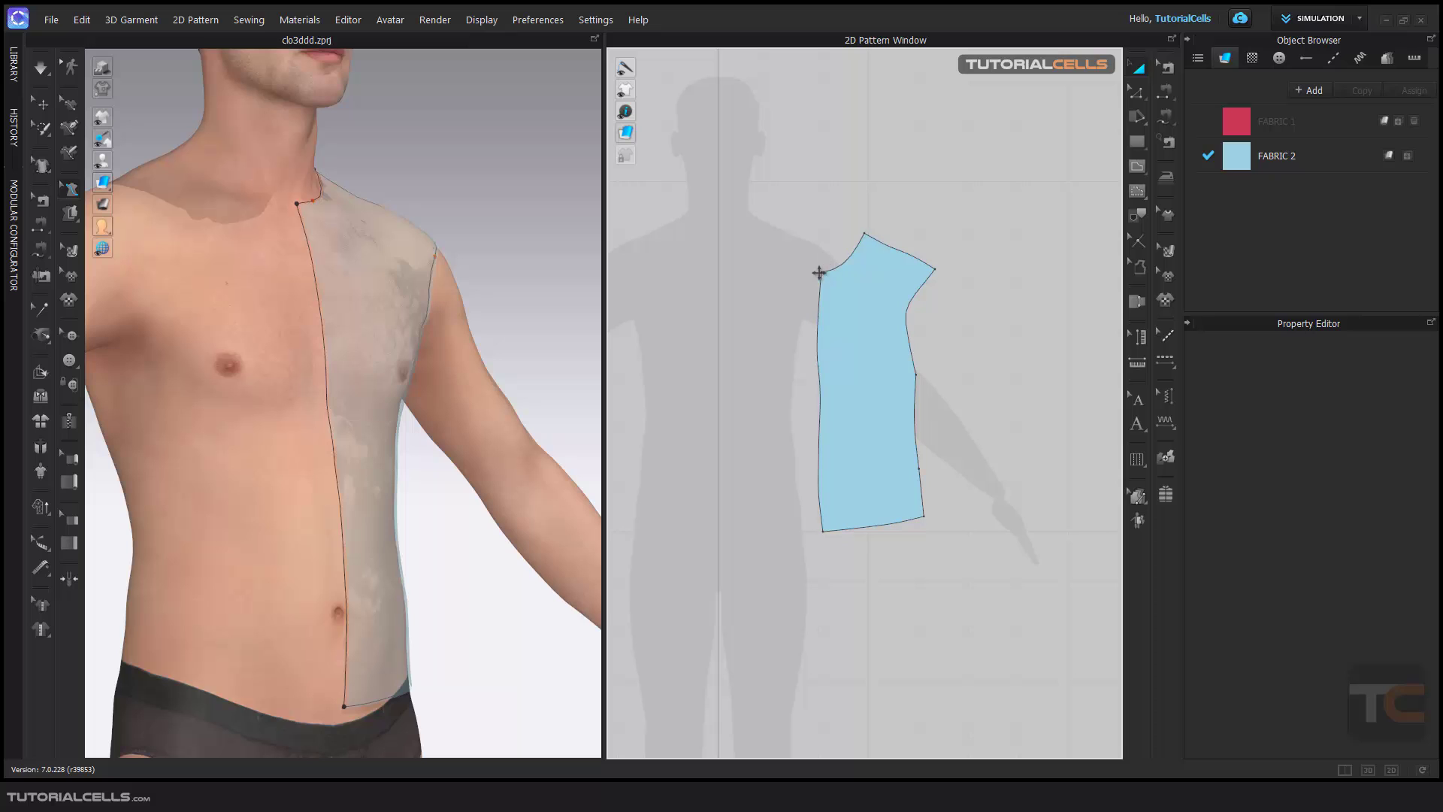
pyautogui.click(860, 396)
pyautogui.press('Delete')
# Apply Flattening as Straight Line to the centre-front line of the half-front outline on the avatar.
pyautogui.moveTo(397, 309); pyautogui.dragTo(278, 326, button='right')
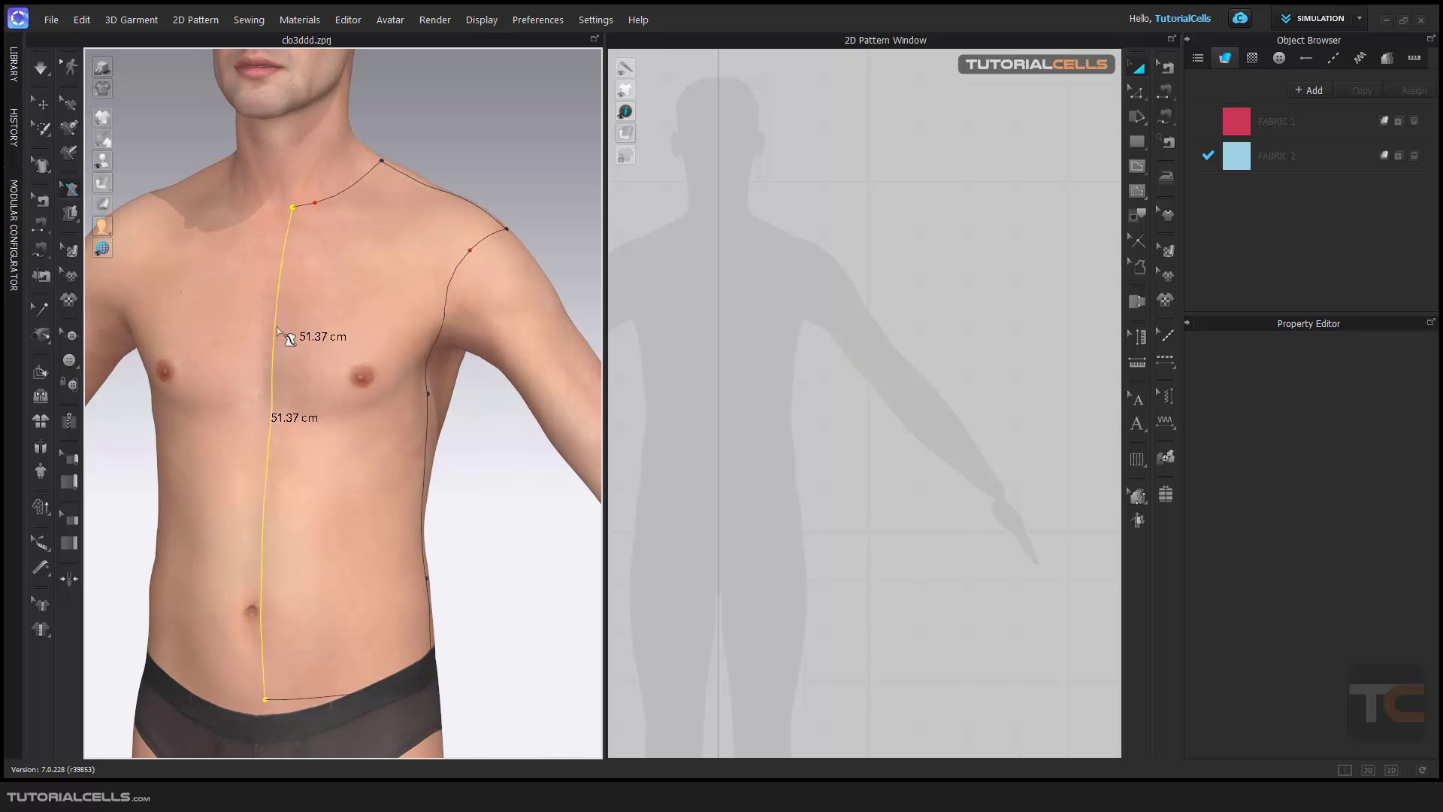
pyautogui.rightClick(276, 324)
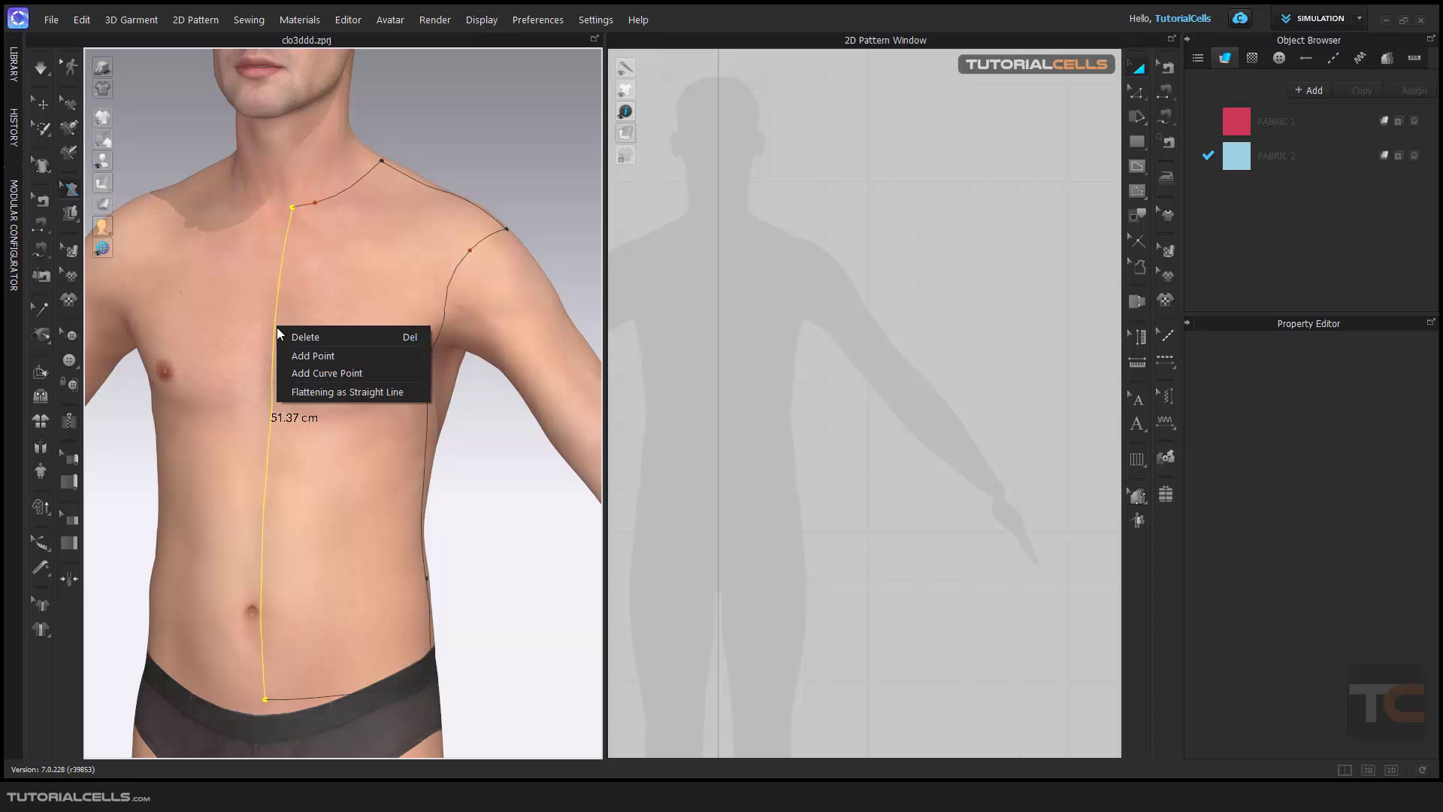
pyautogui.click(318, 392)
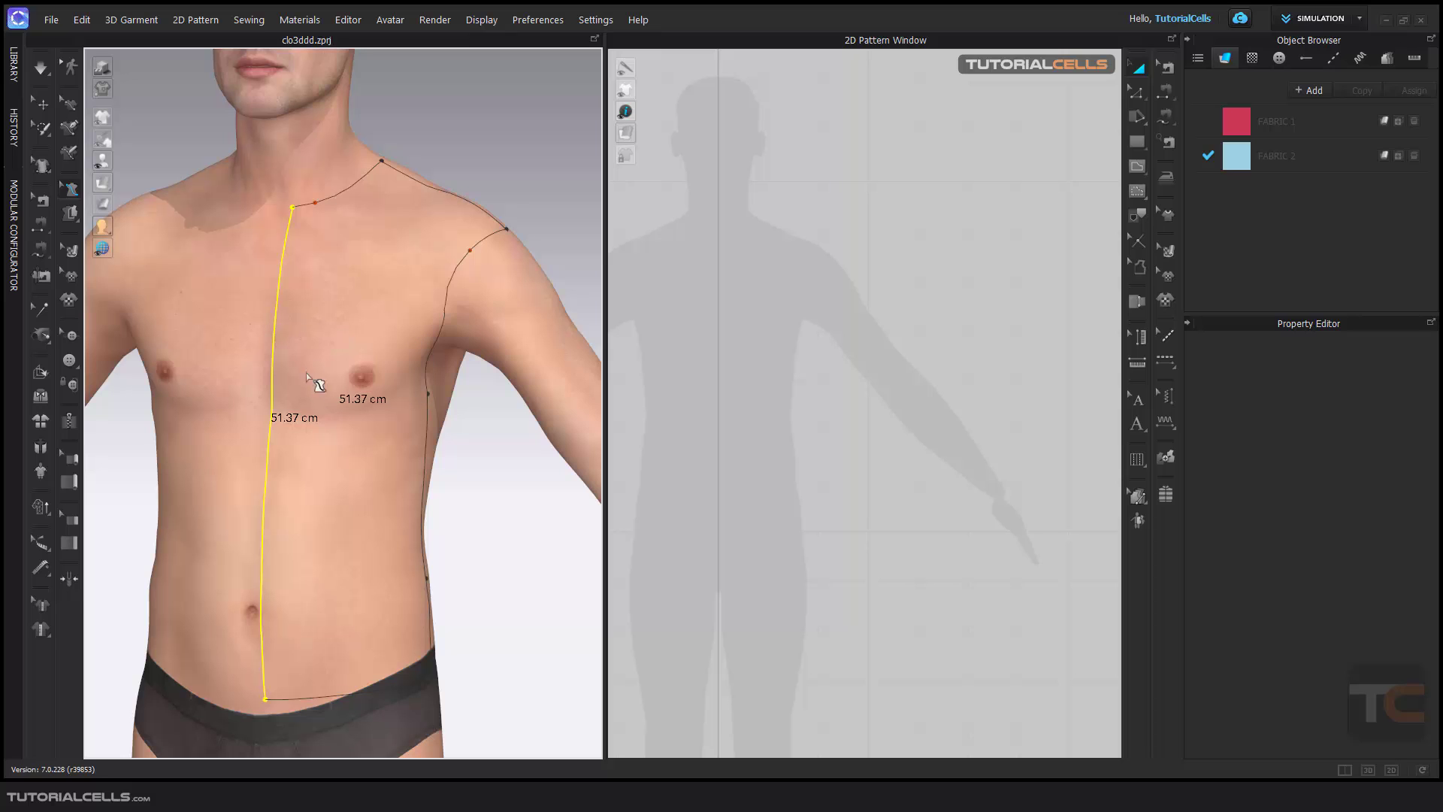
pyautogui.moveTo(256, 266); pyautogui.dragTo(325, 267, button='right')
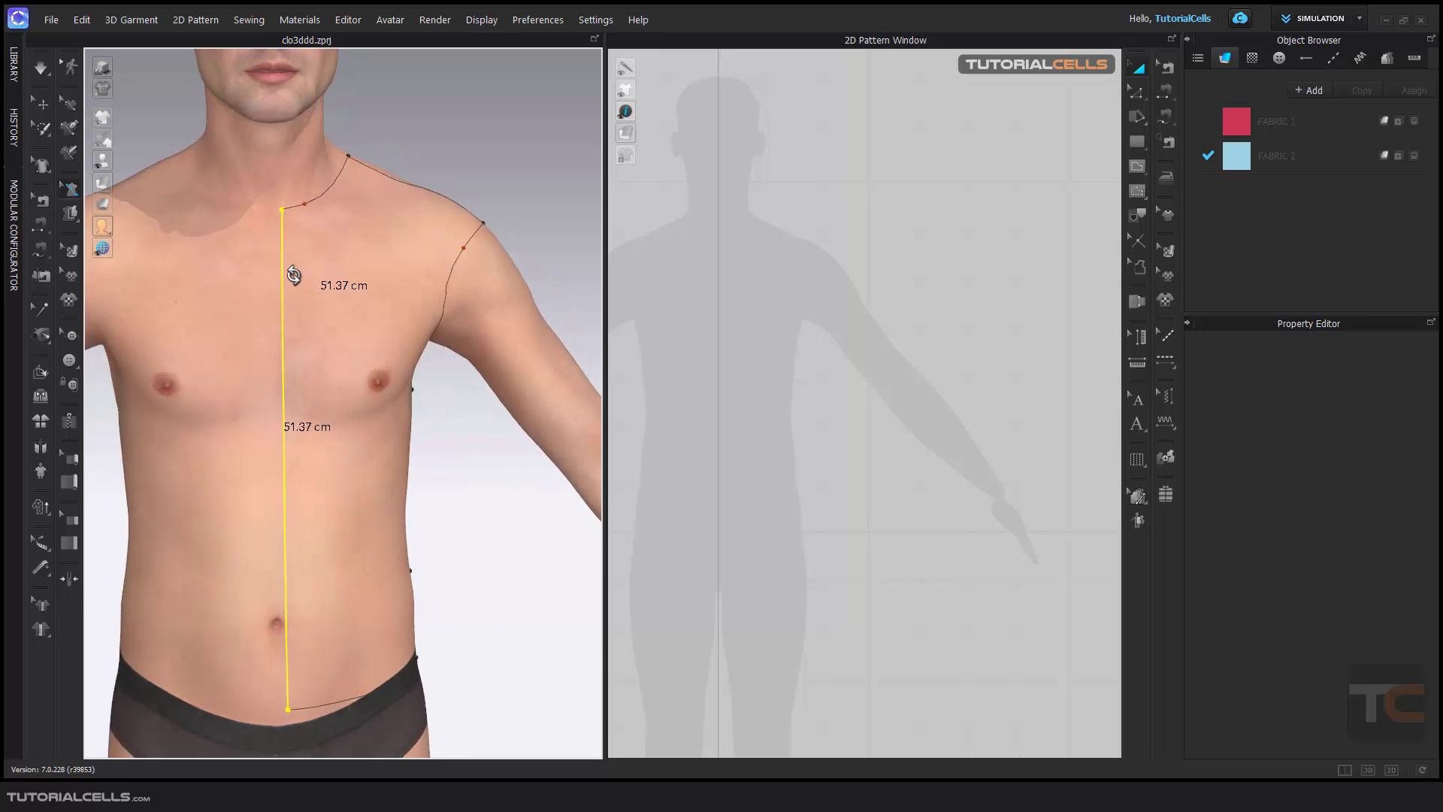
# Flatten the outlined half-front area on the avatar into a 2D pattern piece.
pyautogui.moveTo(283, 279); pyautogui.dragTo(90, 238, button='right')
pyautogui.click(70, 215)
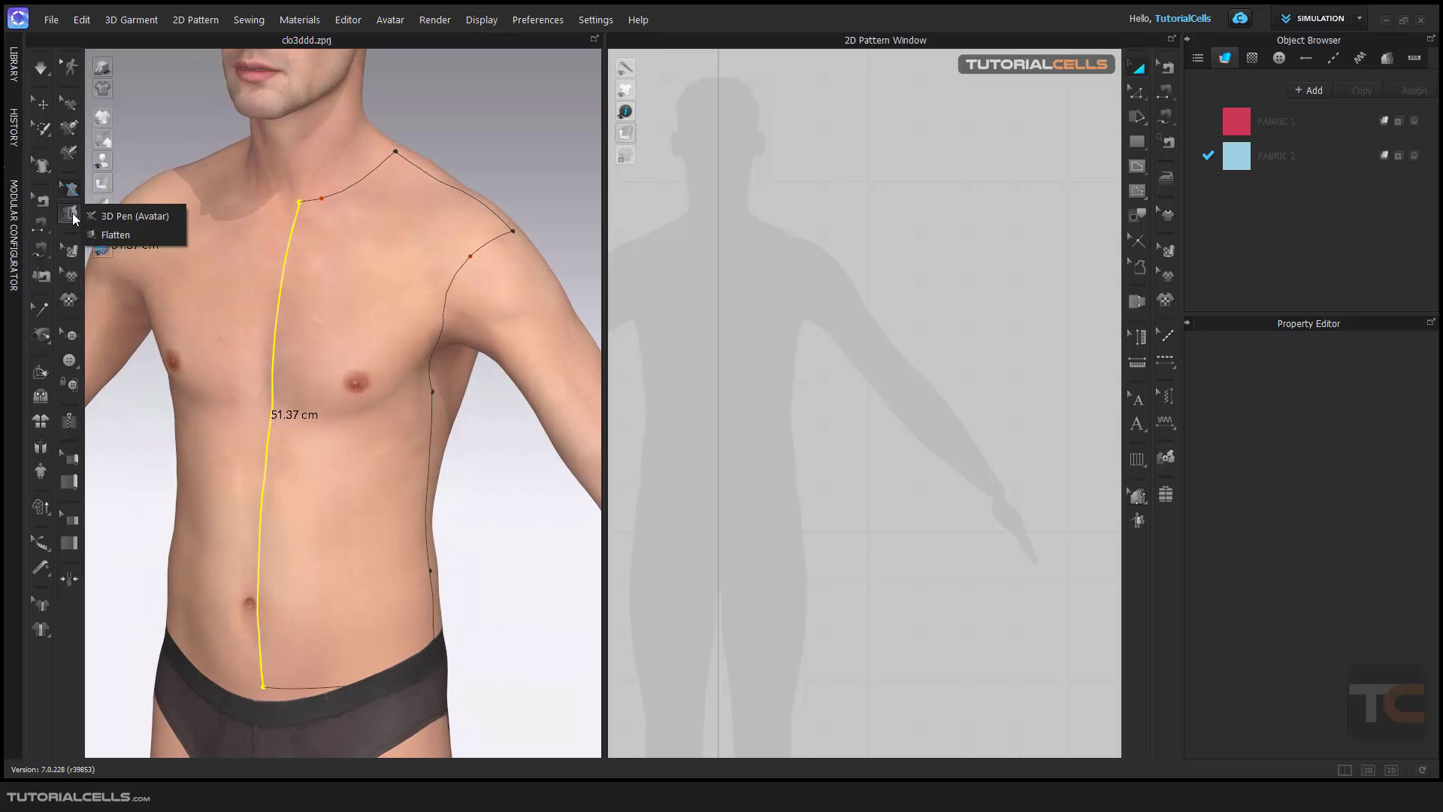
pyautogui.click(121, 232)
pyautogui.click(349, 264)
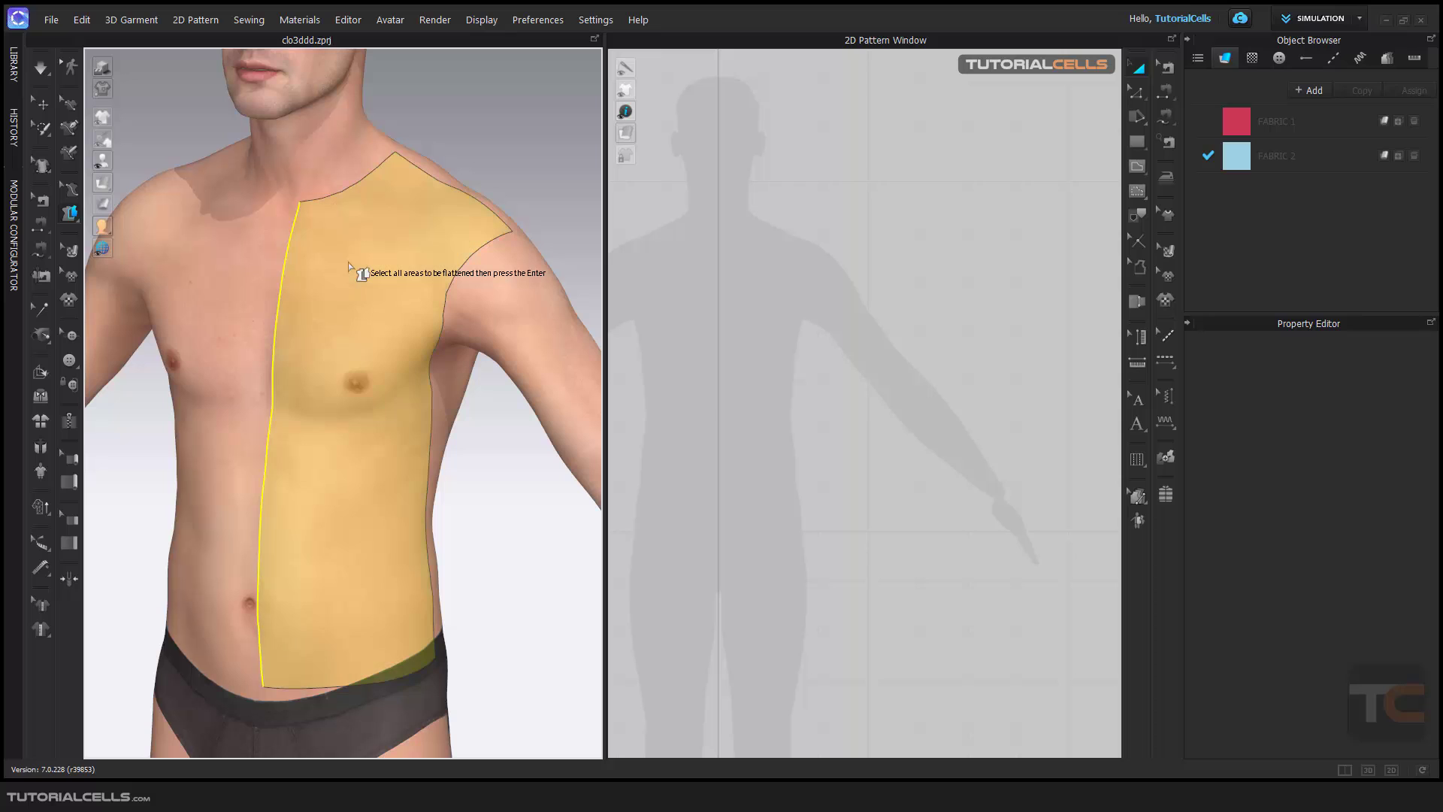
pyautogui.press('Return')
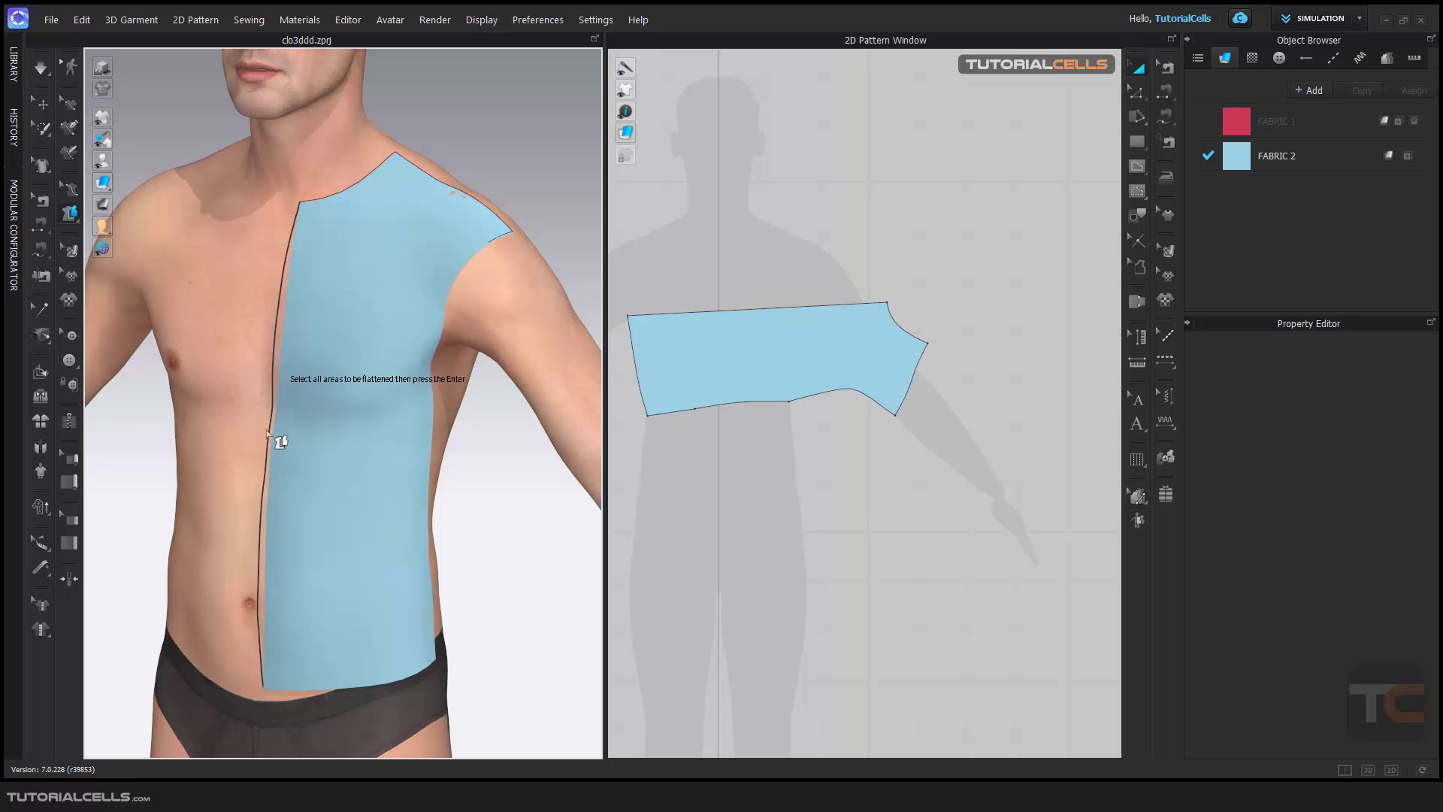
# Rotate the flattened half-front piece upright and place it beside the centre line of the avatar silhouette.
pyautogui.moveTo(266, 410); pyautogui.dragTo(309, 493, button='right')
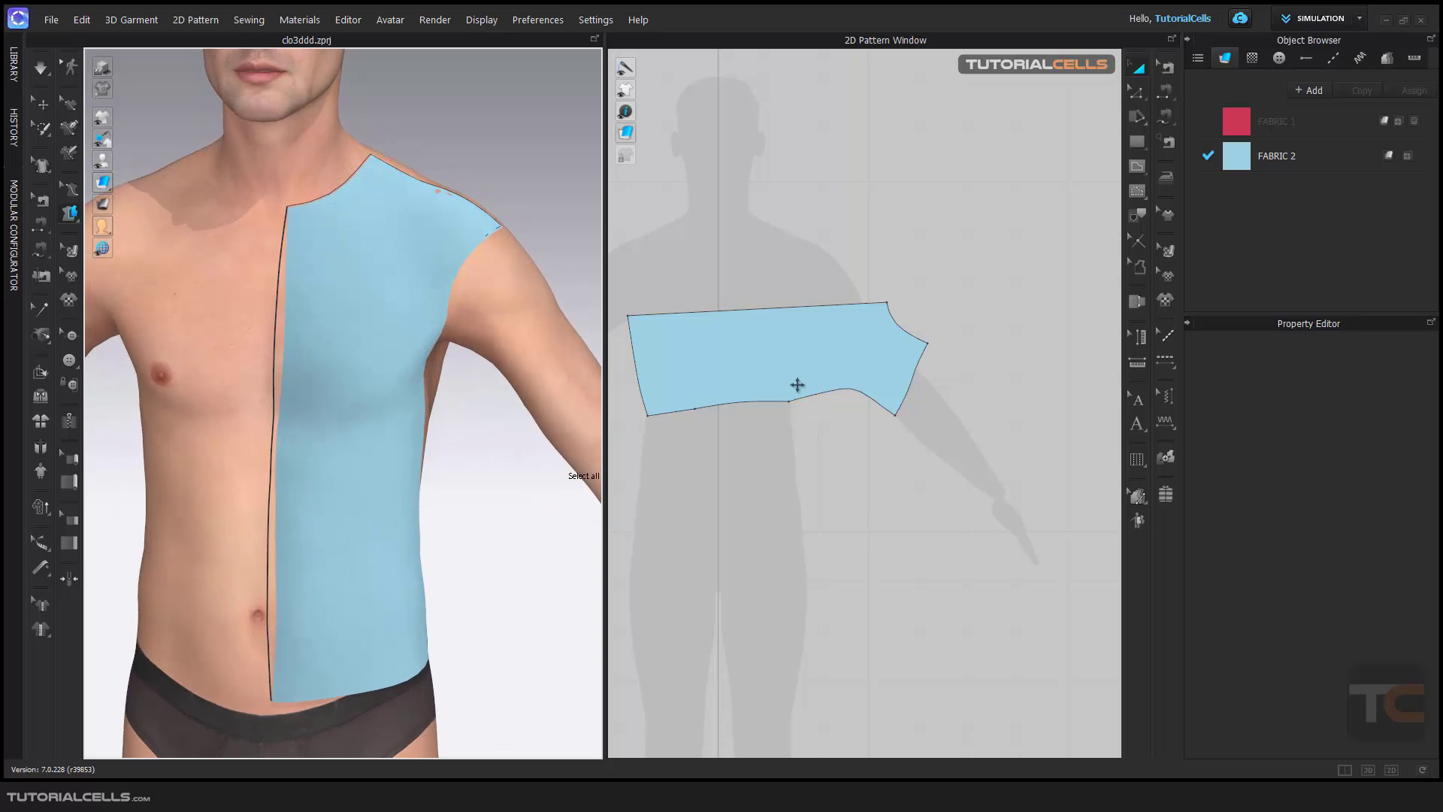
pyautogui.click(791, 343)
pyautogui.moveTo(776, 263); pyautogui.dragTo(755, 345)
pyautogui.scroll(-3, 742, 381)
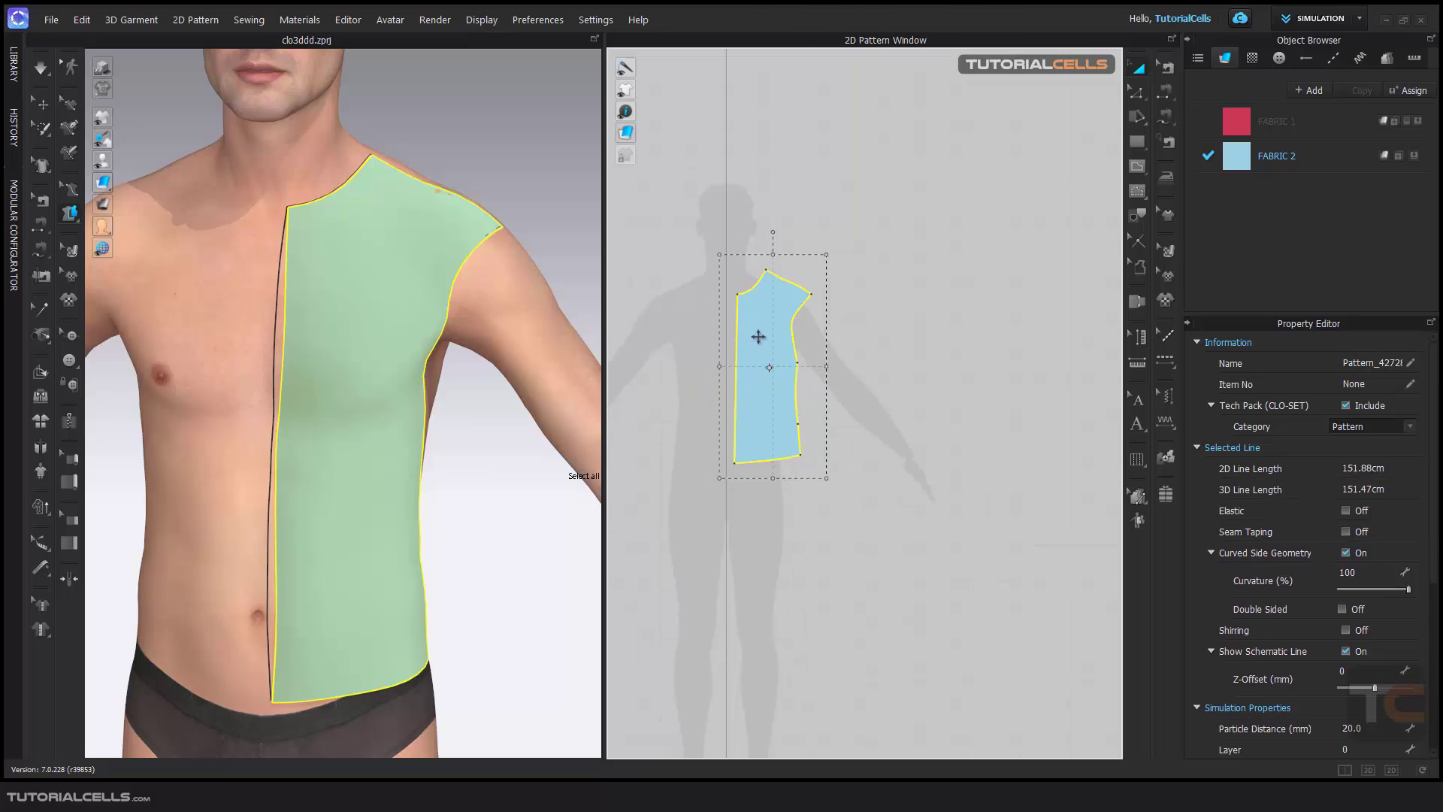
# Clone the half-front as a Symmetric Pattern (with Sewing) and place the copy on the opposite side of the silhouette's centre line.
pyautogui.rightClick(757, 344)
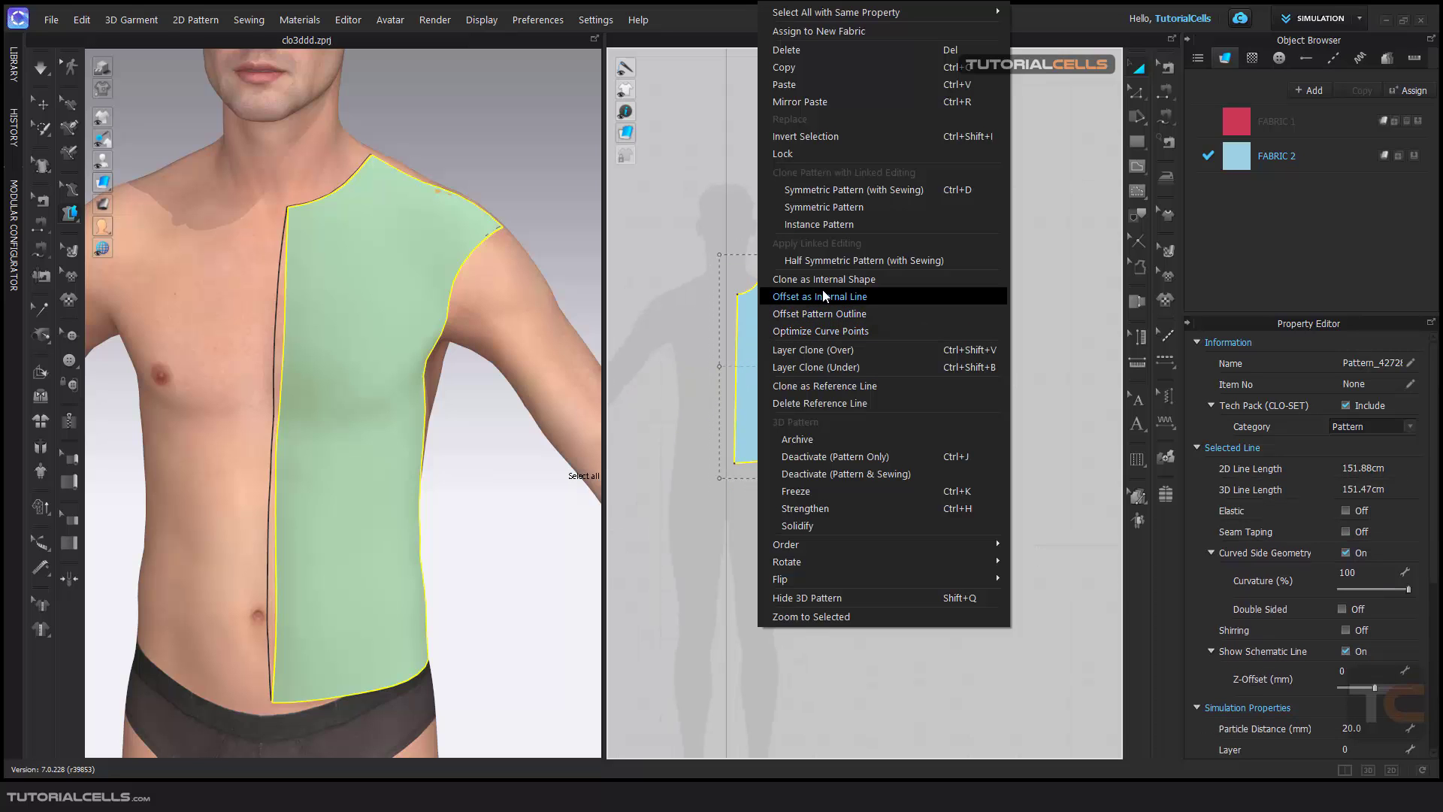
pyautogui.click(828, 195)
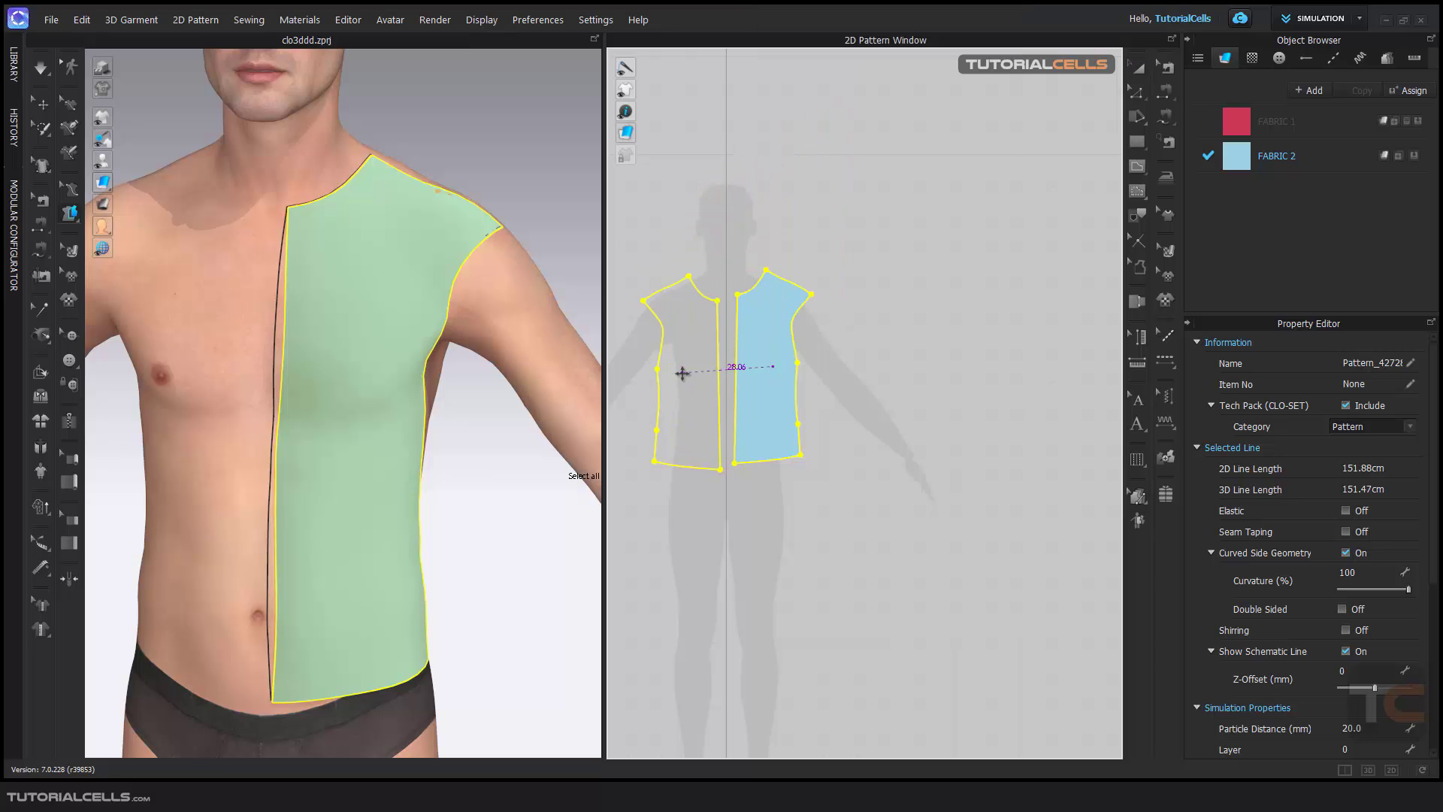
pyautogui.click(689, 364)
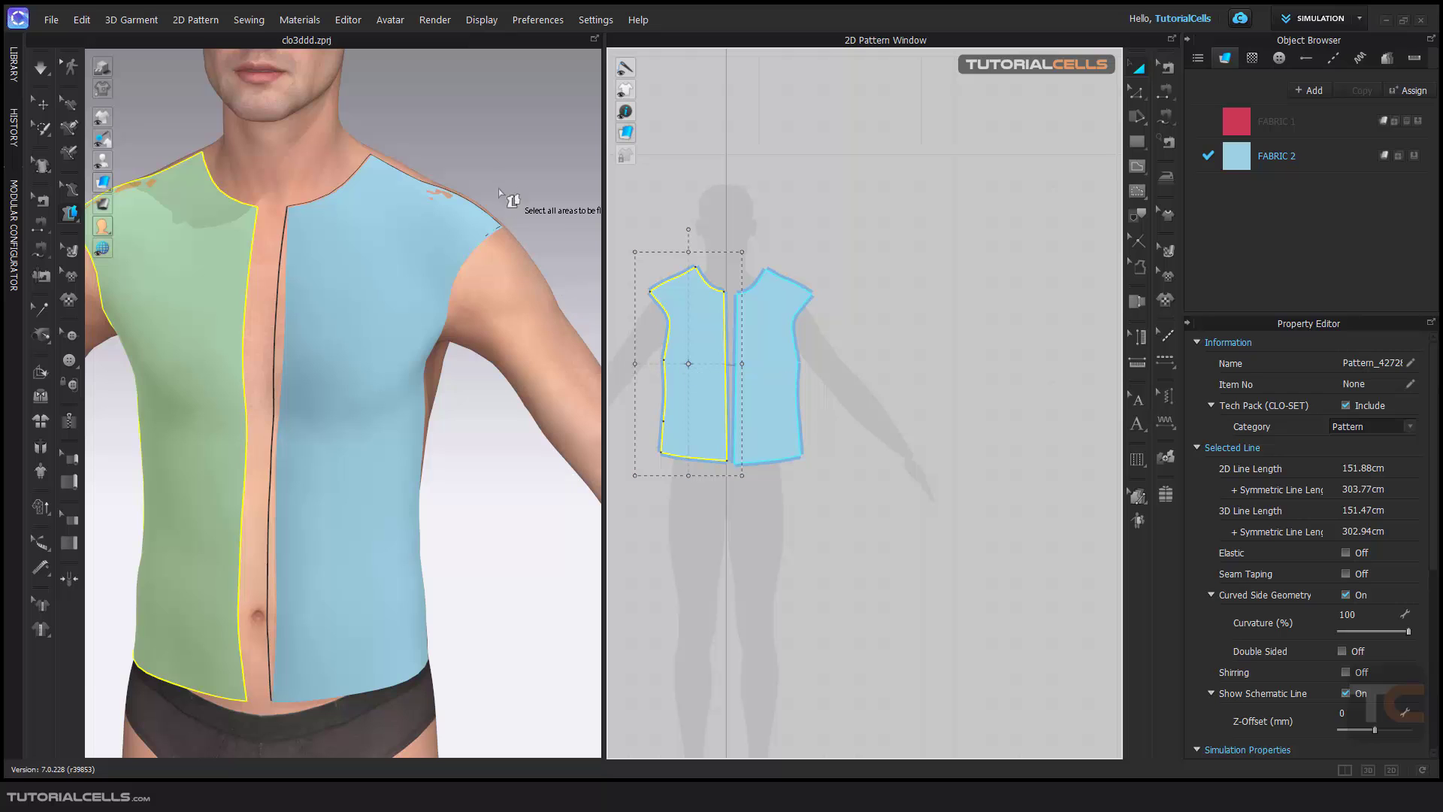
# Remove the linked editing between the two symmetric half-front pieces.
pyautogui.scroll(-2, 380, 270)
pyautogui.moveTo(321, 327); pyautogui.dragTo(290, 324, button='right')
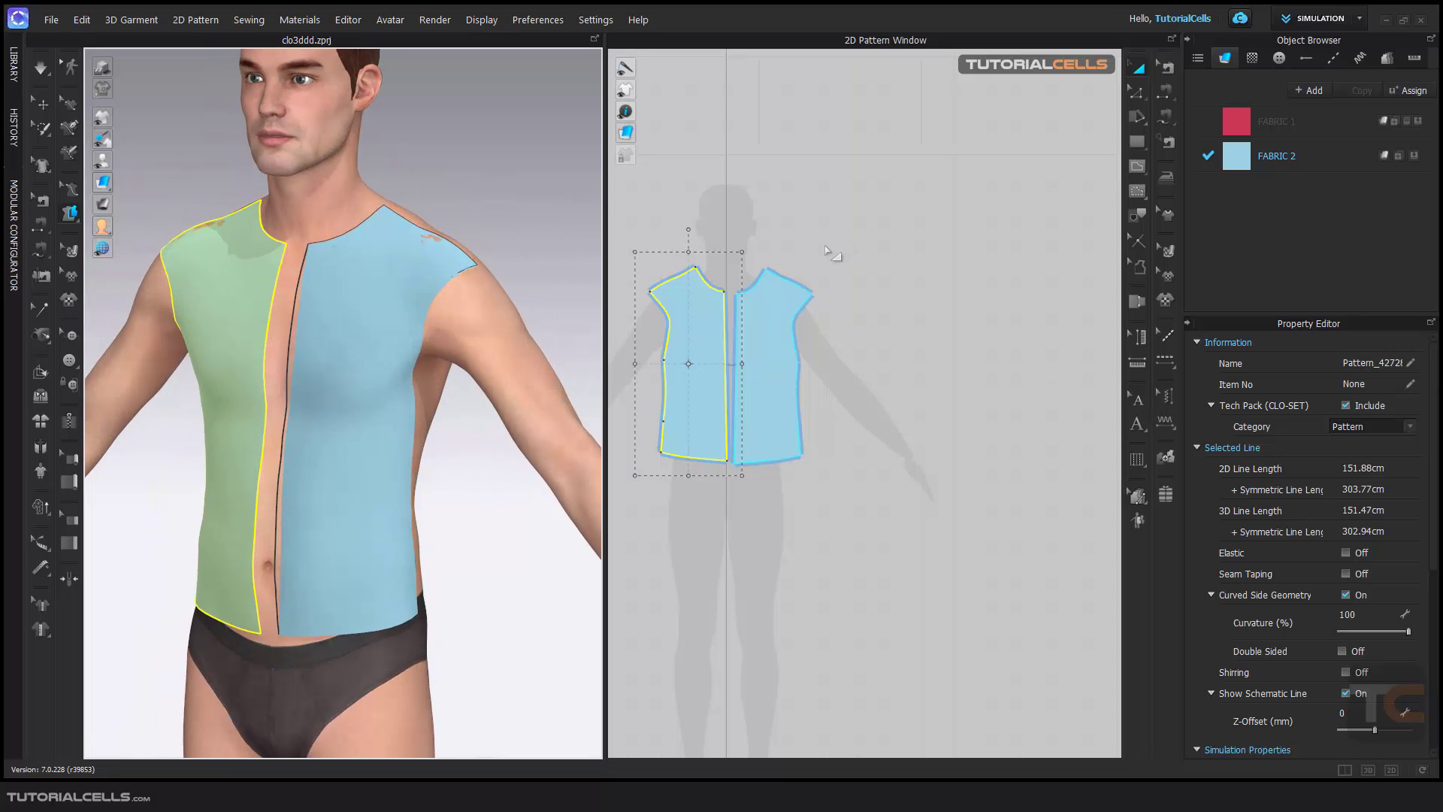
pyautogui.keyDown('shift'); pyautogui.click(777, 306); pyautogui.keyUp('shift')
pyautogui.rightClick(778, 307)
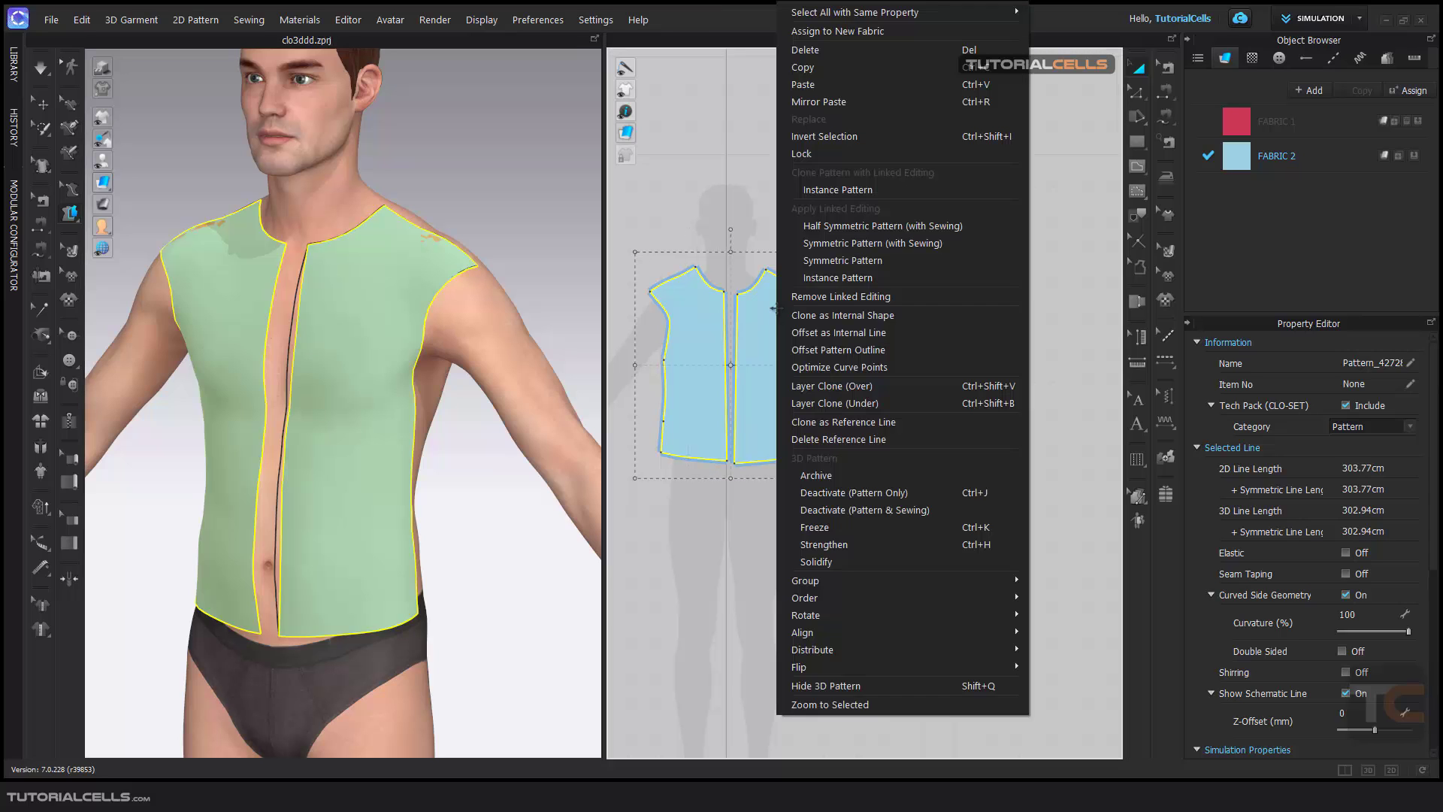
pyautogui.click(799, 298)
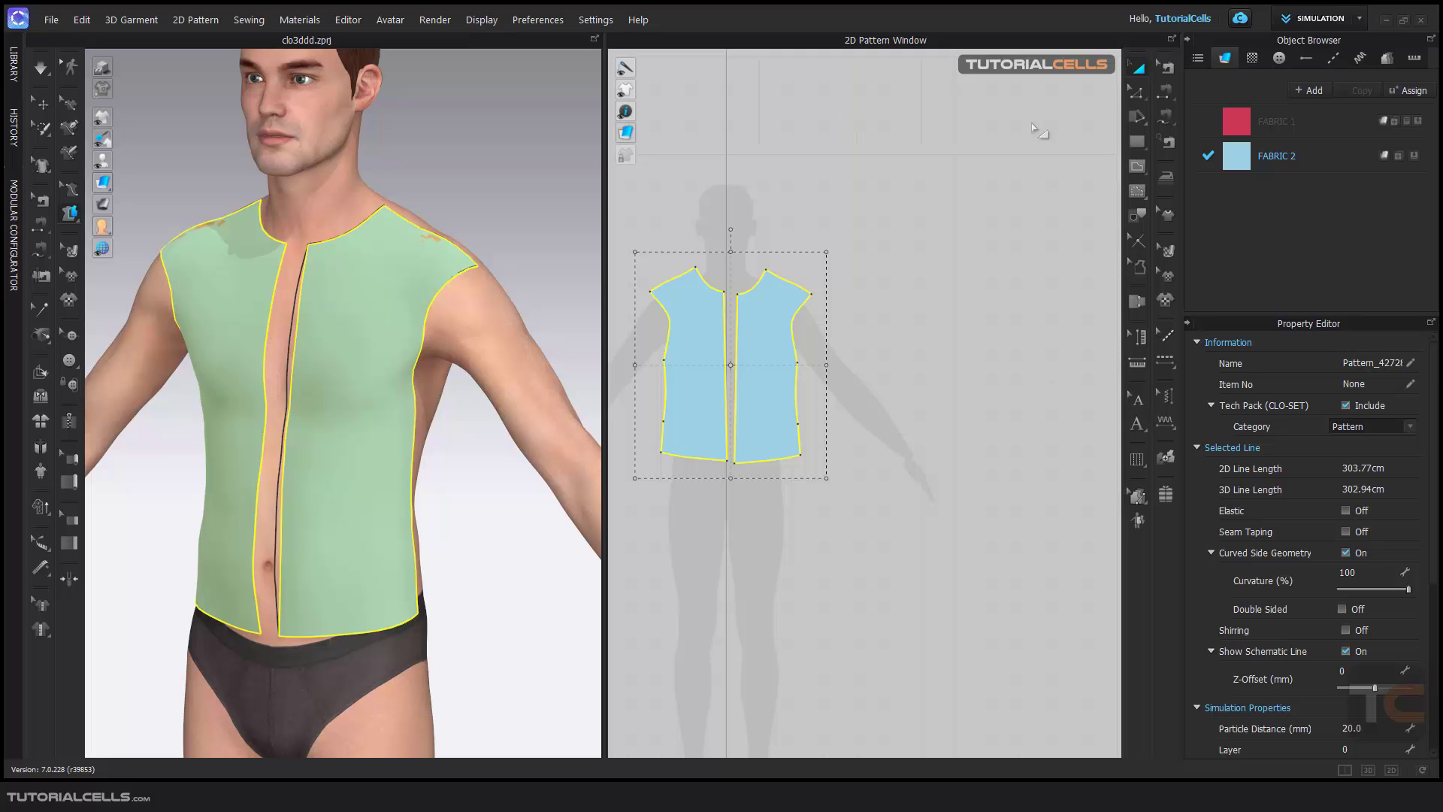
# Merge the two half-front pieces into one along their centre-front lines.
pyautogui.click(1137, 91)
pyautogui.scroll(4, 661, 348)
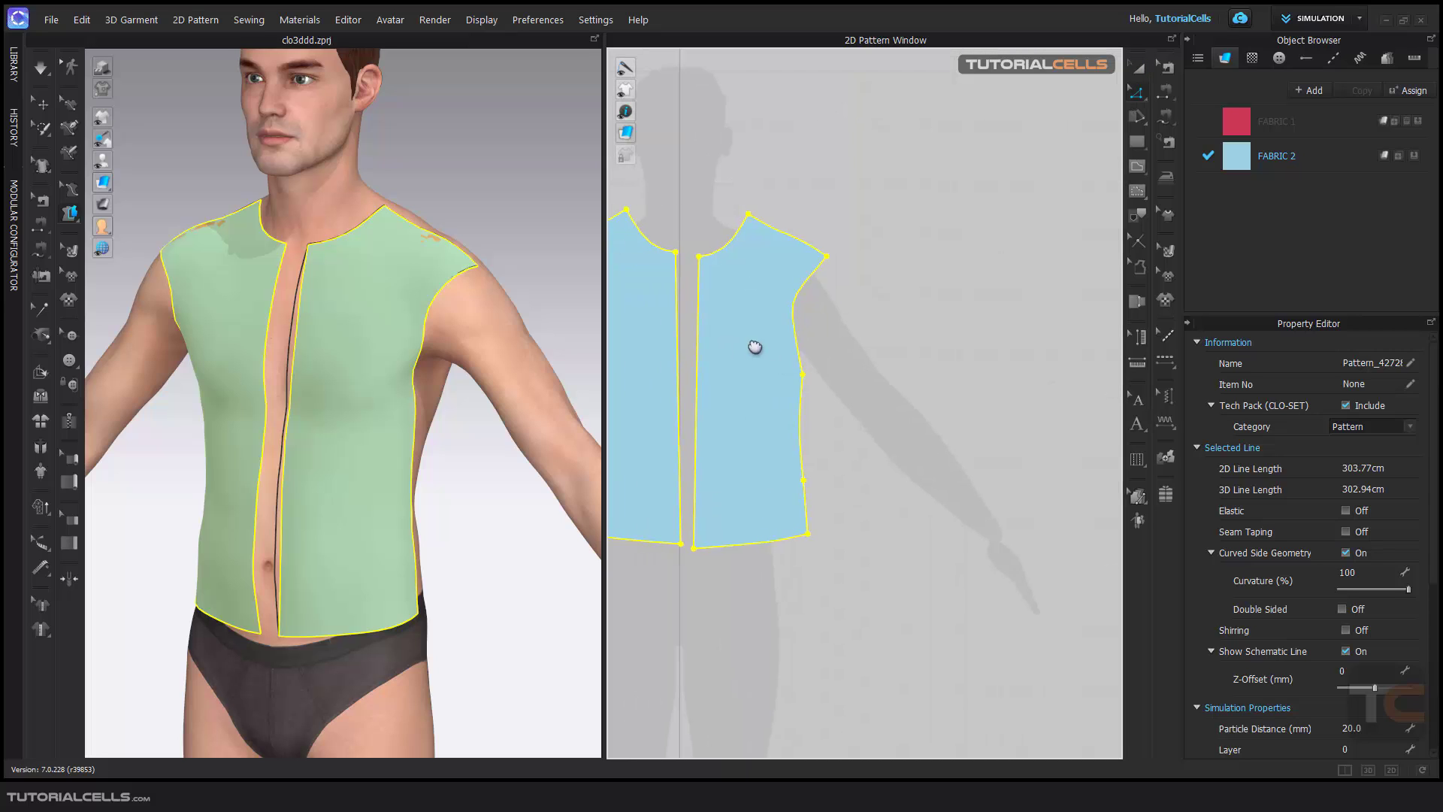
pyautogui.click(712, 331)
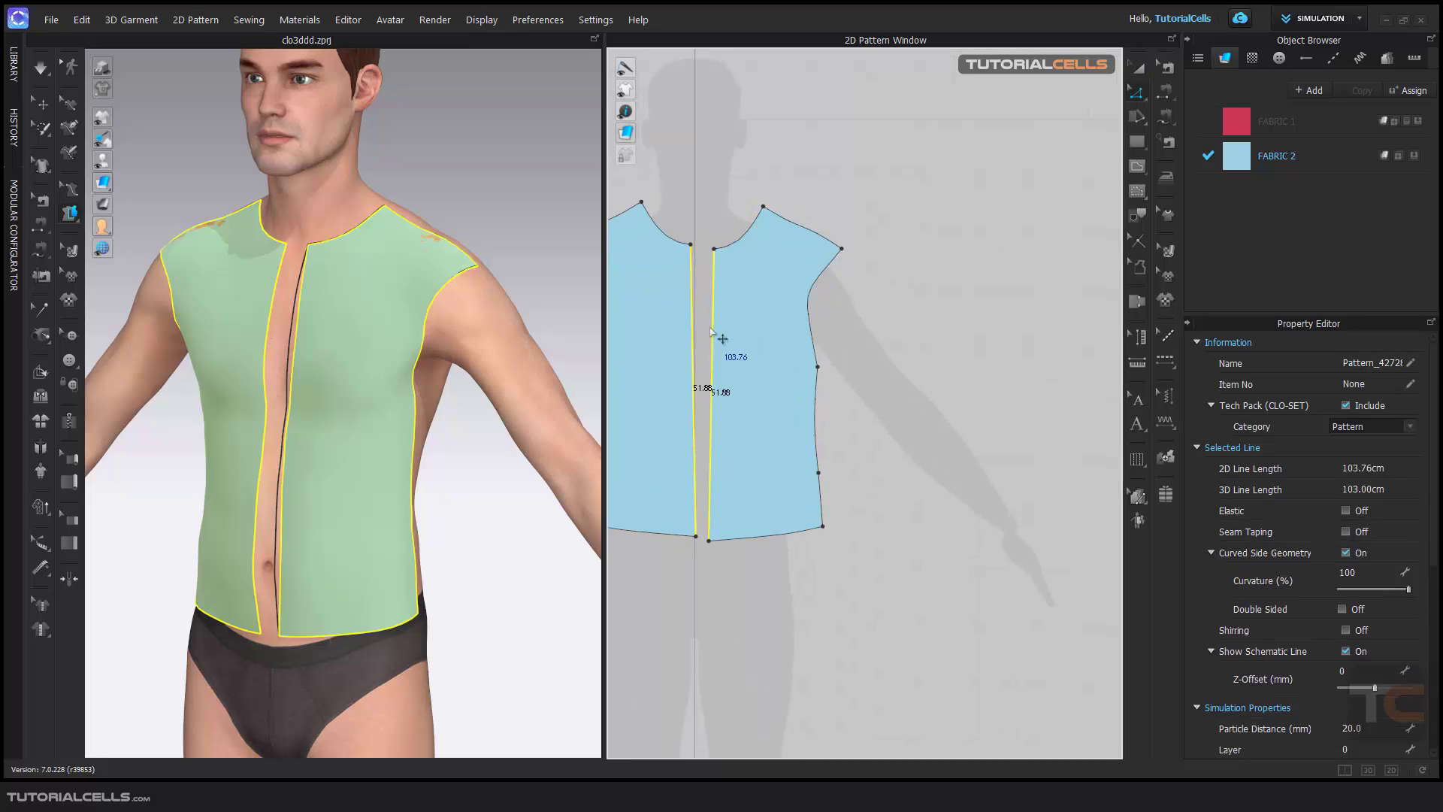
pyautogui.rightClick(710, 329)
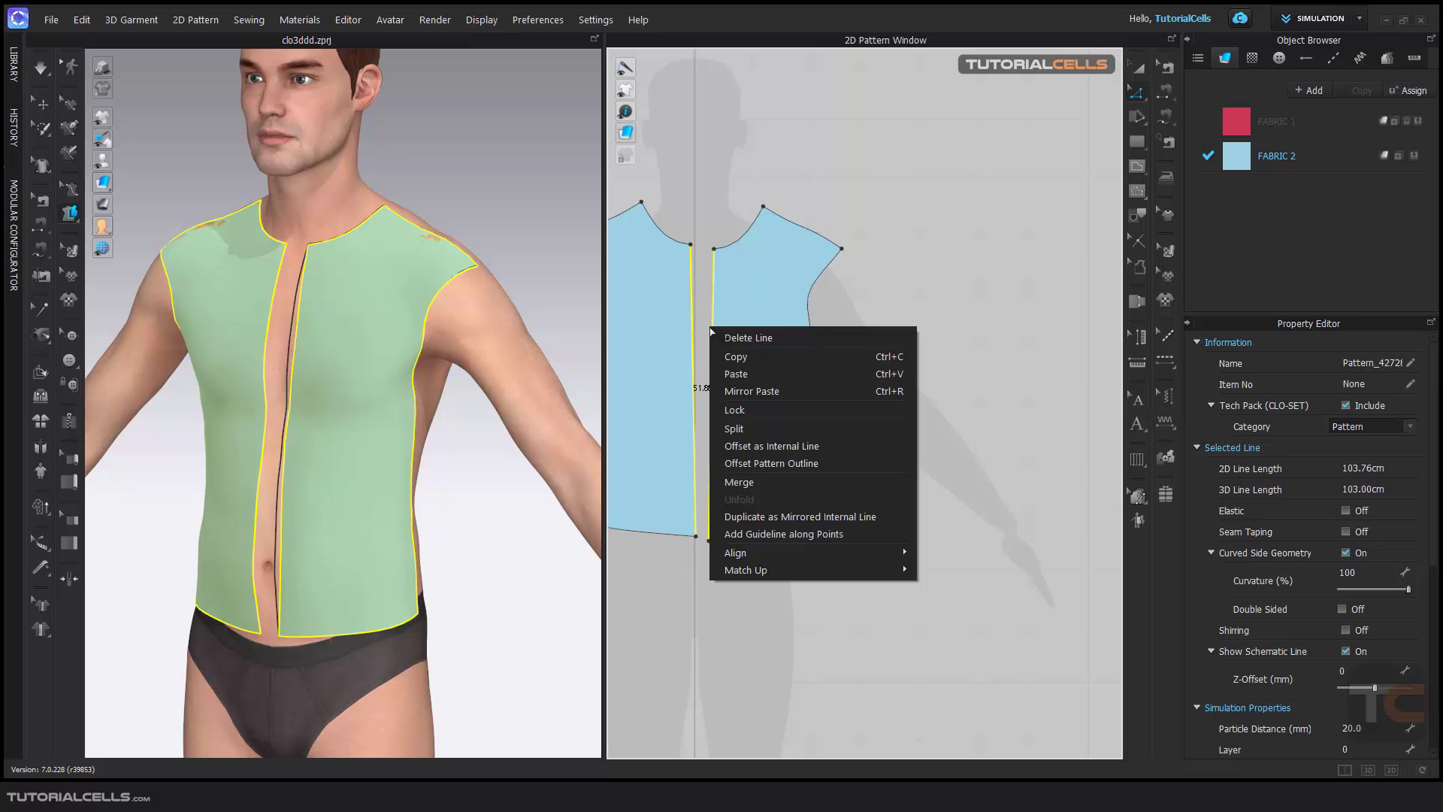
pyautogui.click(755, 482)
pyautogui.scroll(-2, 421, 379)
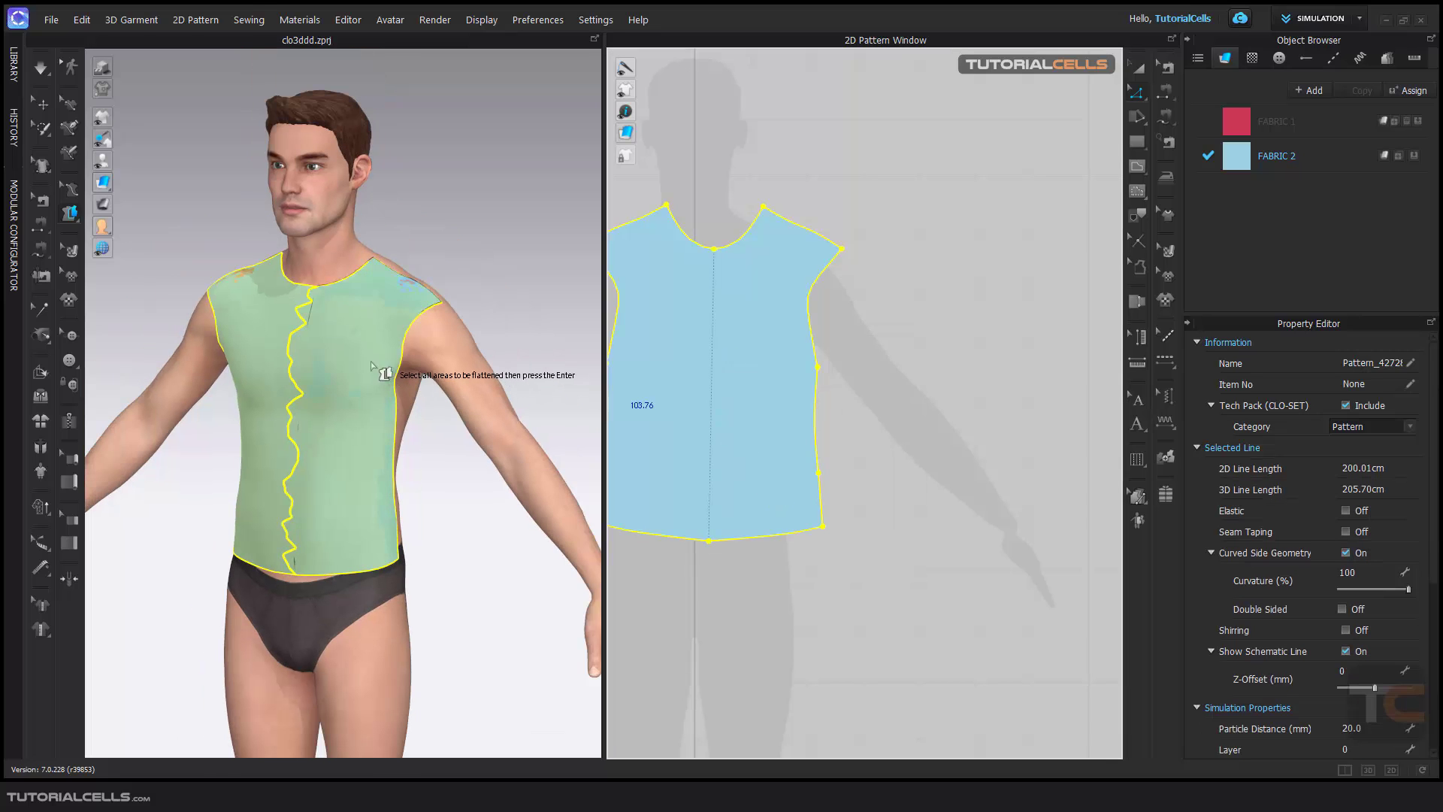
pyautogui.moveTo(354, 306); pyautogui.dragTo(462, 329, button='right')
pyautogui.press('Return')
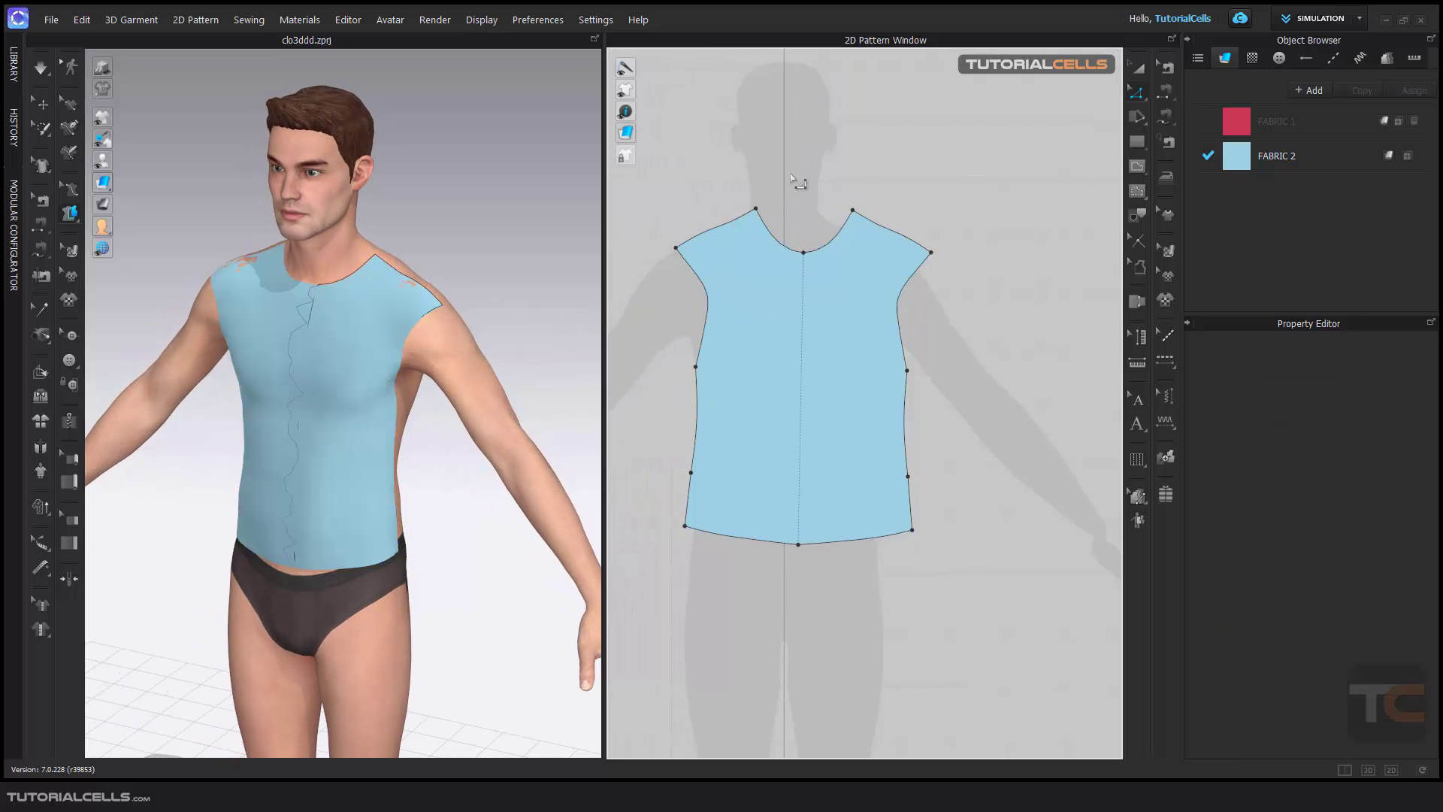
# Simulate the merged front piece briefly on the avatar and undo the simulation.
pyautogui.press('space')
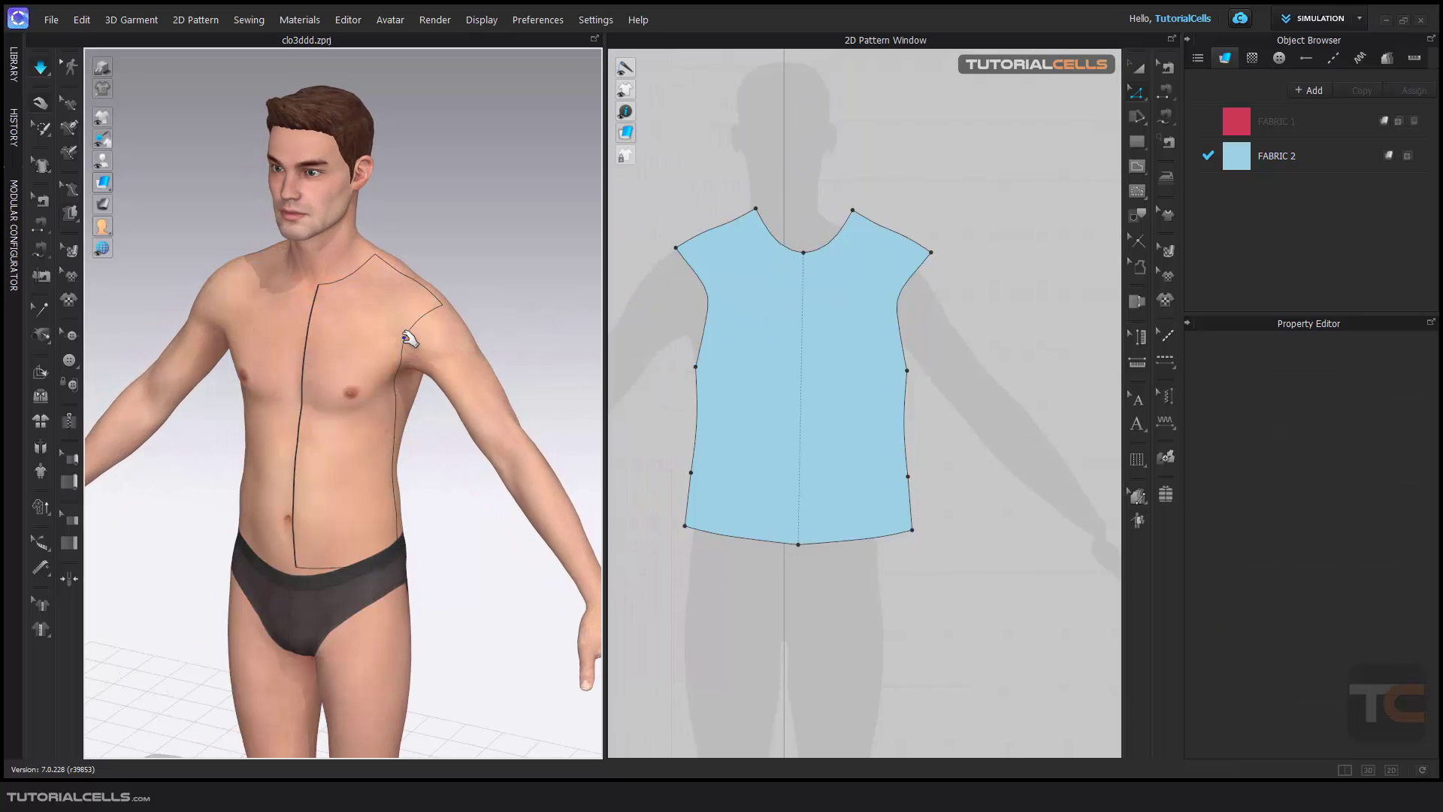
pyautogui.scroll(-3, 367, 379)
pyautogui.press('space')
pyautogui.scroll(-3, 370, 421)
pyautogui.moveTo(381, 471); pyautogui.dragTo(385, 367, button='middle')
pyautogui.hotkey('ctrl', 'z')
pyautogui.moveTo(375, 266)
pyautogui.mouseDown(button='right')
pyautogui.moveTo(123, 265)
pyautogui.moveTo(388, 277)
pyautogui.mouseUp(button='right')
pyautogui.scroll(6, 363, 270)
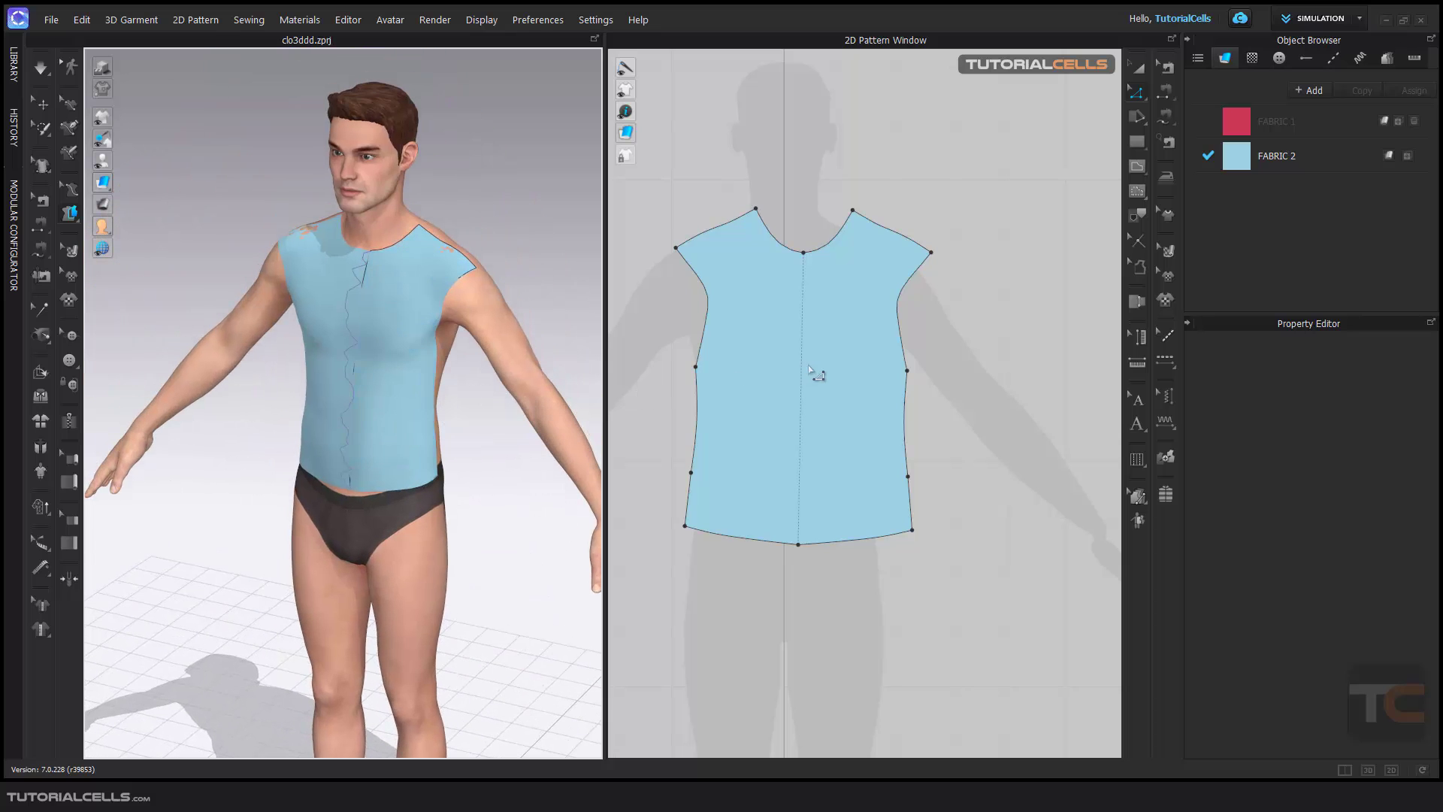
# Delete the internal centre-front line left inside the merged front piece.
pyautogui.scroll(4, 353, 304)
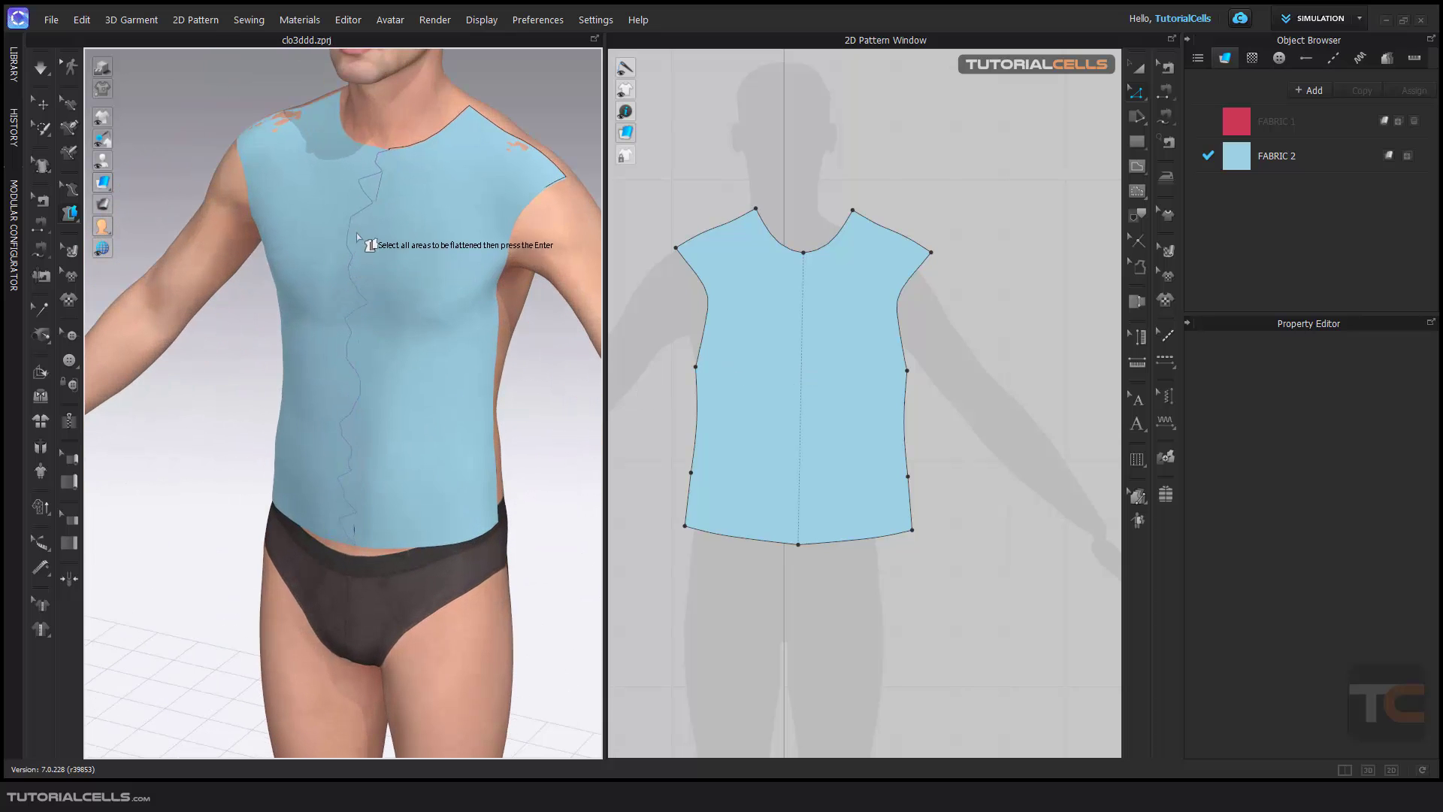
pyautogui.click(1141, 216)
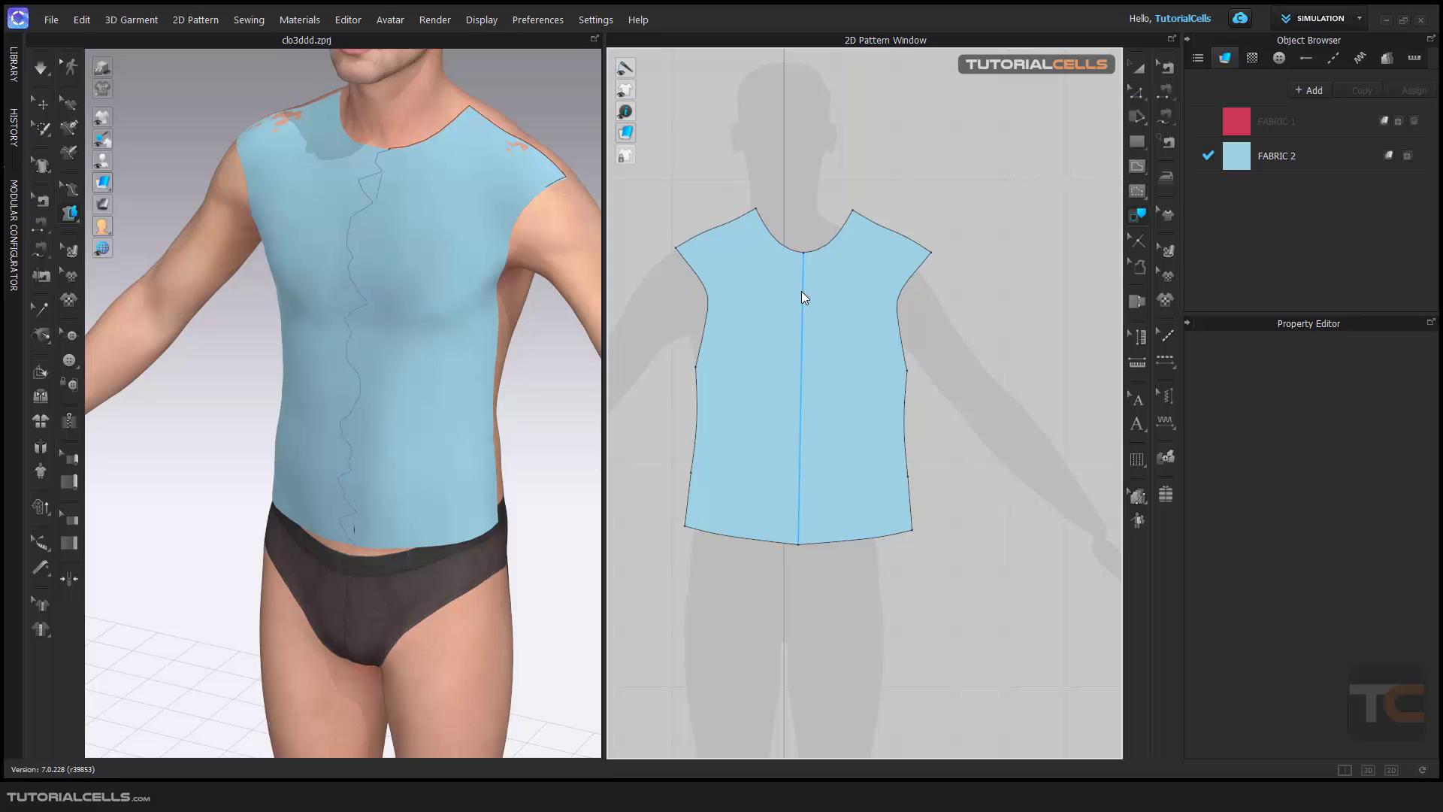
pyautogui.click(802, 293)
pyautogui.press('Escape')
pyautogui.click(805, 296)
pyautogui.press('Delete')
pyautogui.moveTo(383, 191); pyautogui.dragTo(457, 257, button='right')
pyautogui.scroll(-3, 383, 221)
pyautogui.click(457, 257)
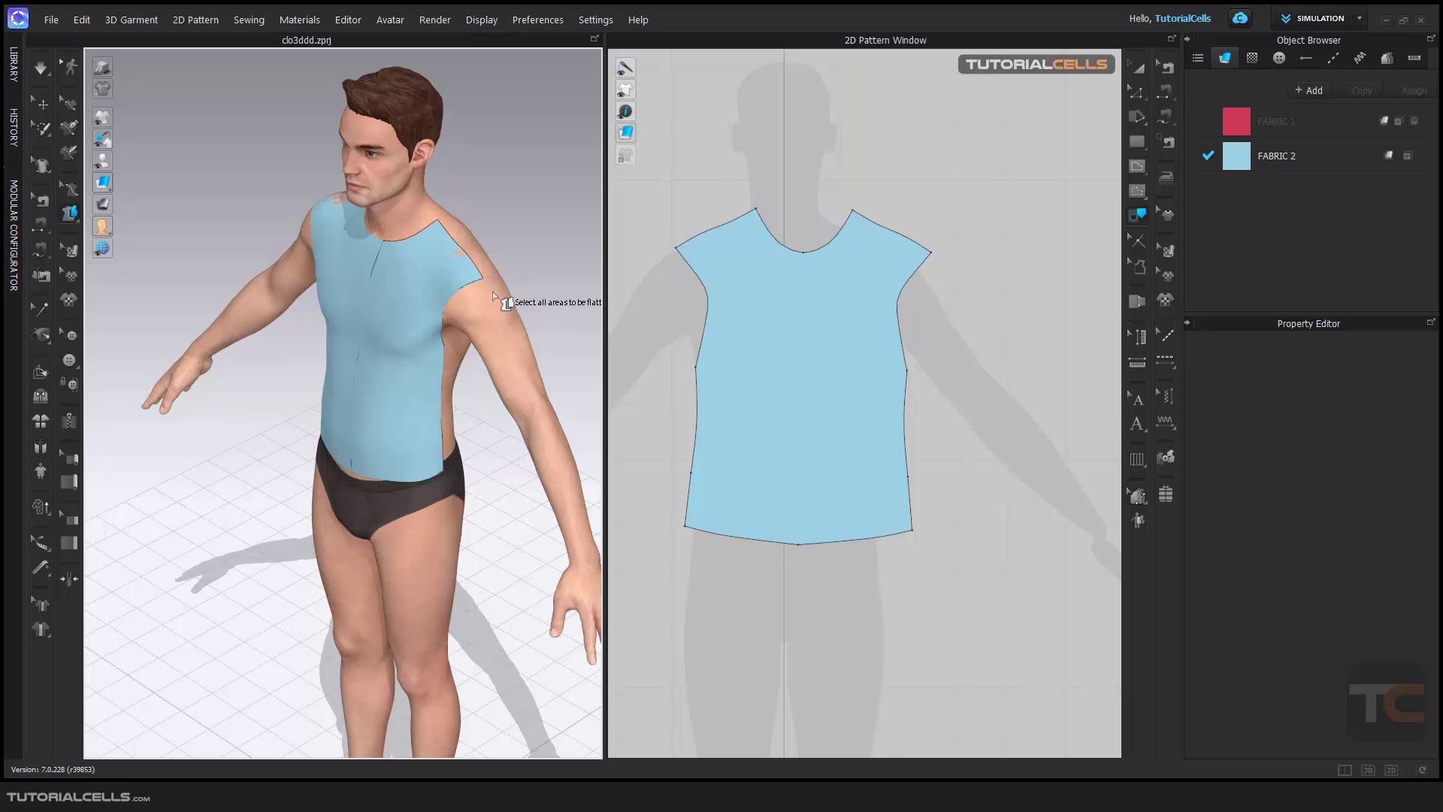
pyautogui.scroll(-3, 465, 356)
pyautogui.moveTo(433, 364); pyautogui.dragTo(499, 325, button='right')
# Straighten the front piece's shoulder line on the avatar's right side by deleting all of its curve points.
pyautogui.click(46, 106)
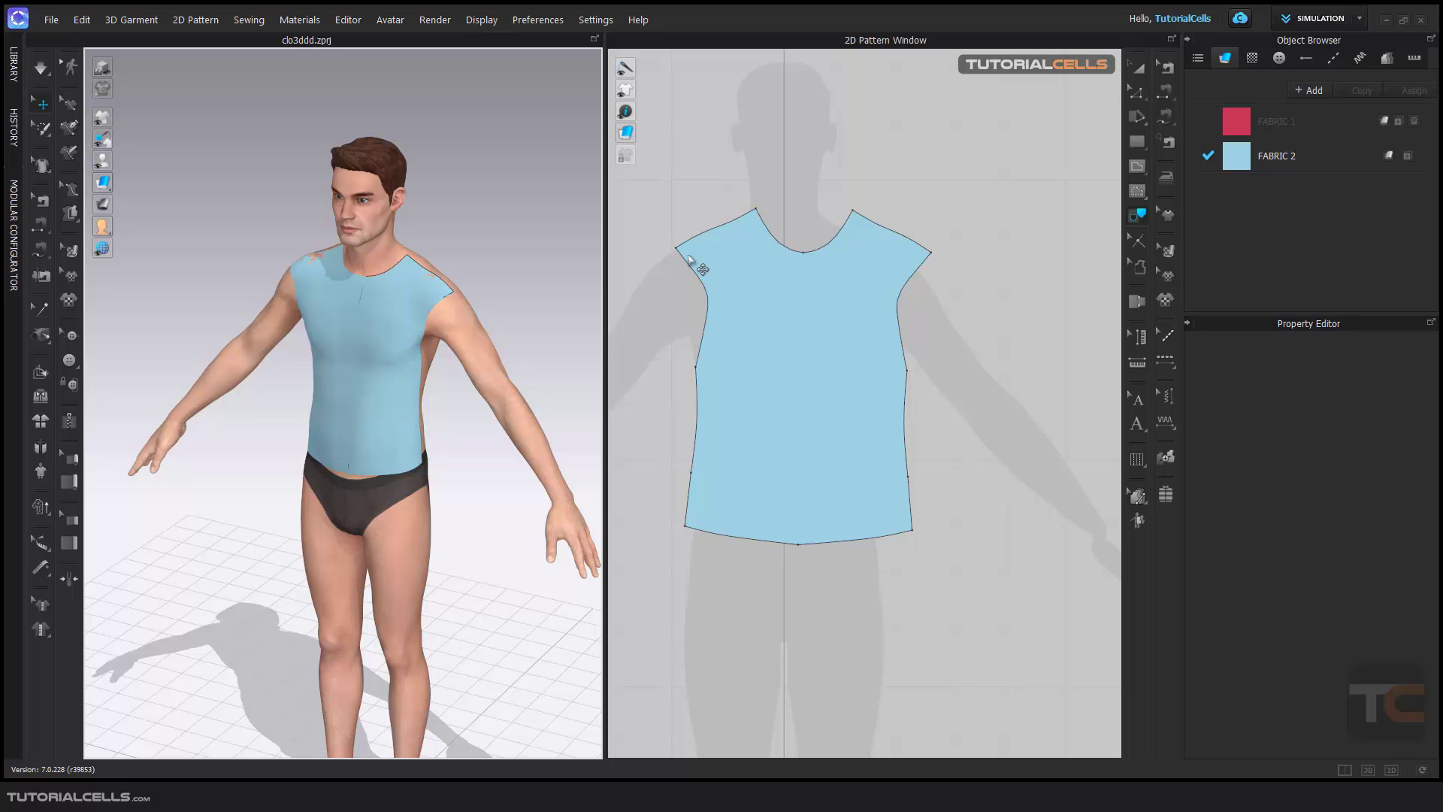
pyautogui.rightClick(706, 235)
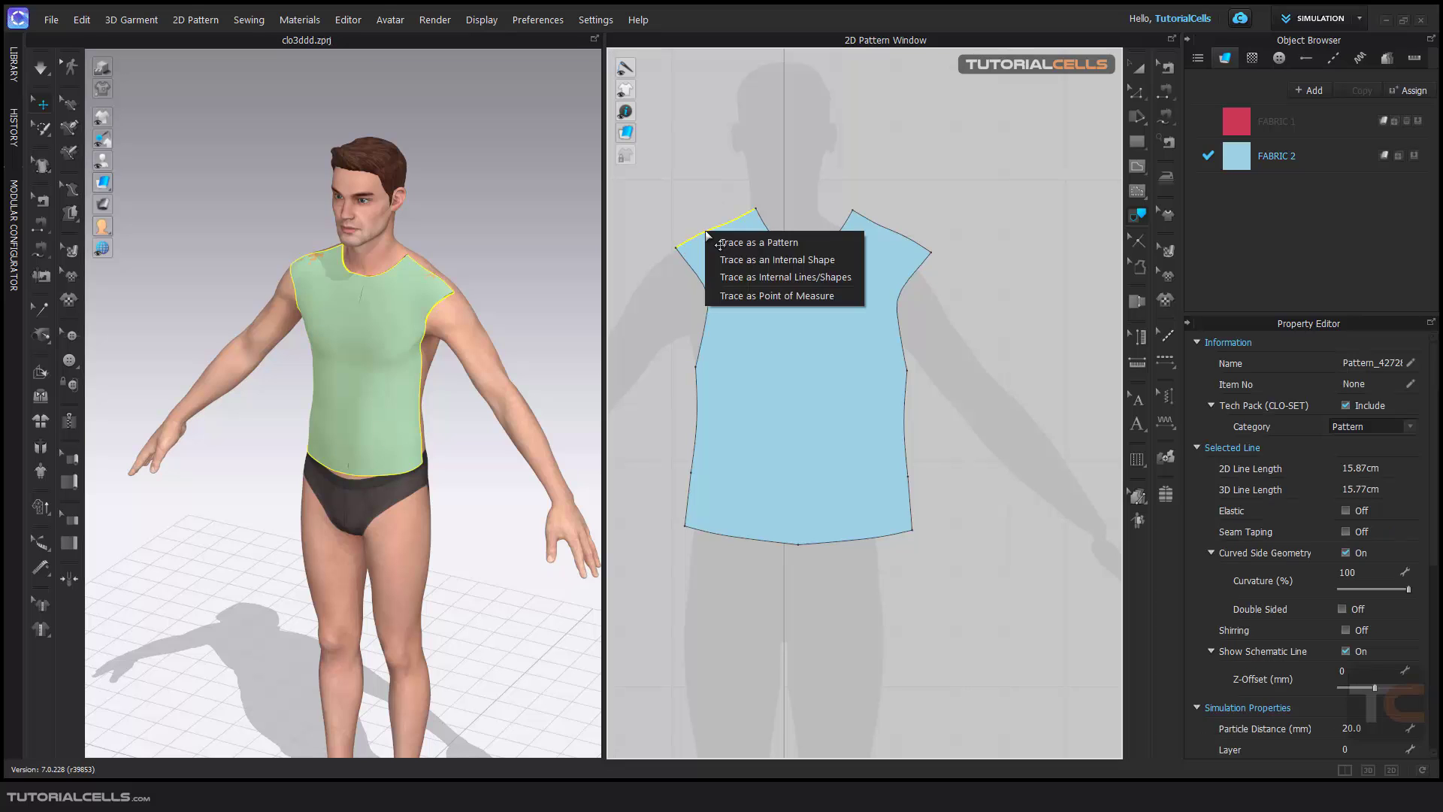
pyautogui.click(1139, 91)
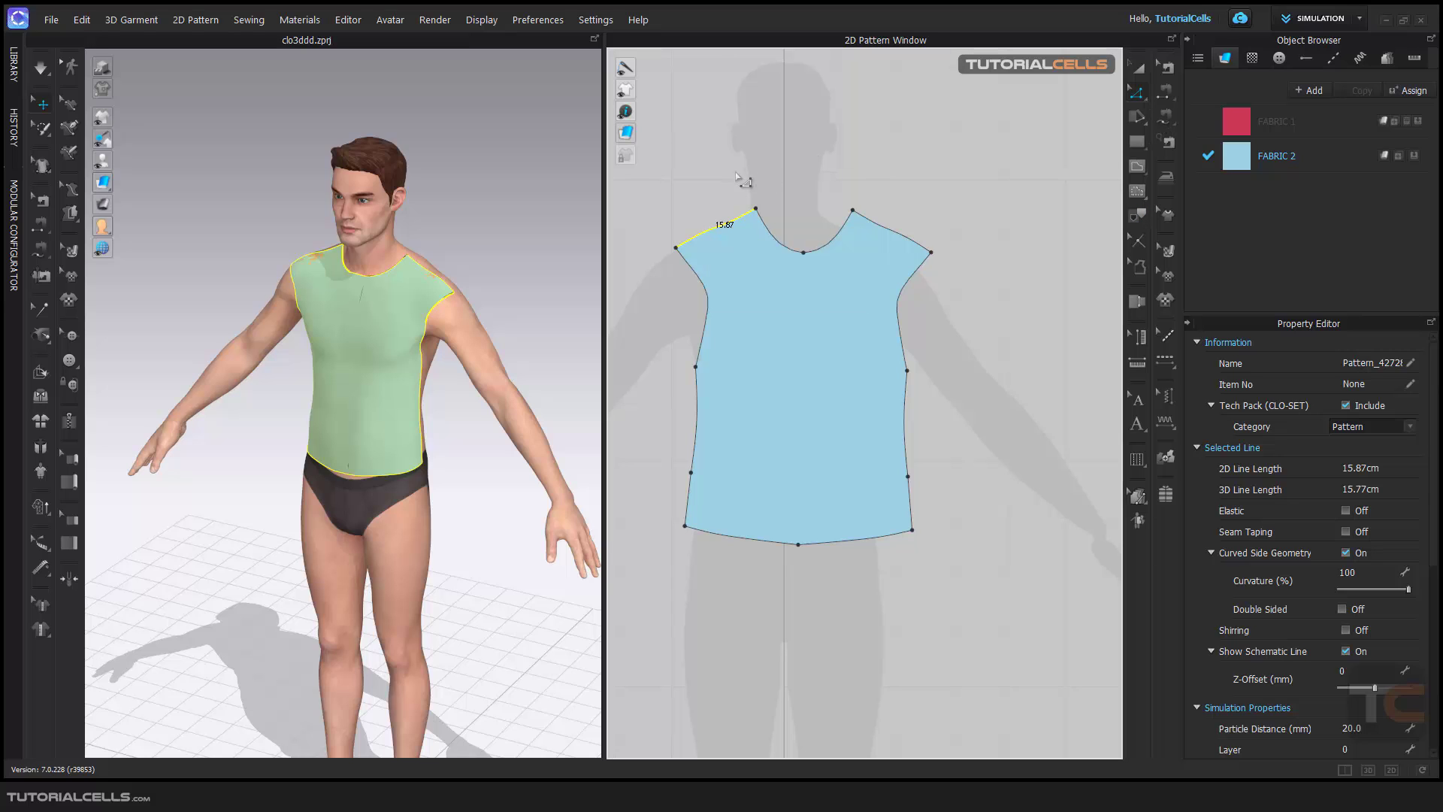
pyautogui.rightClick(704, 234)
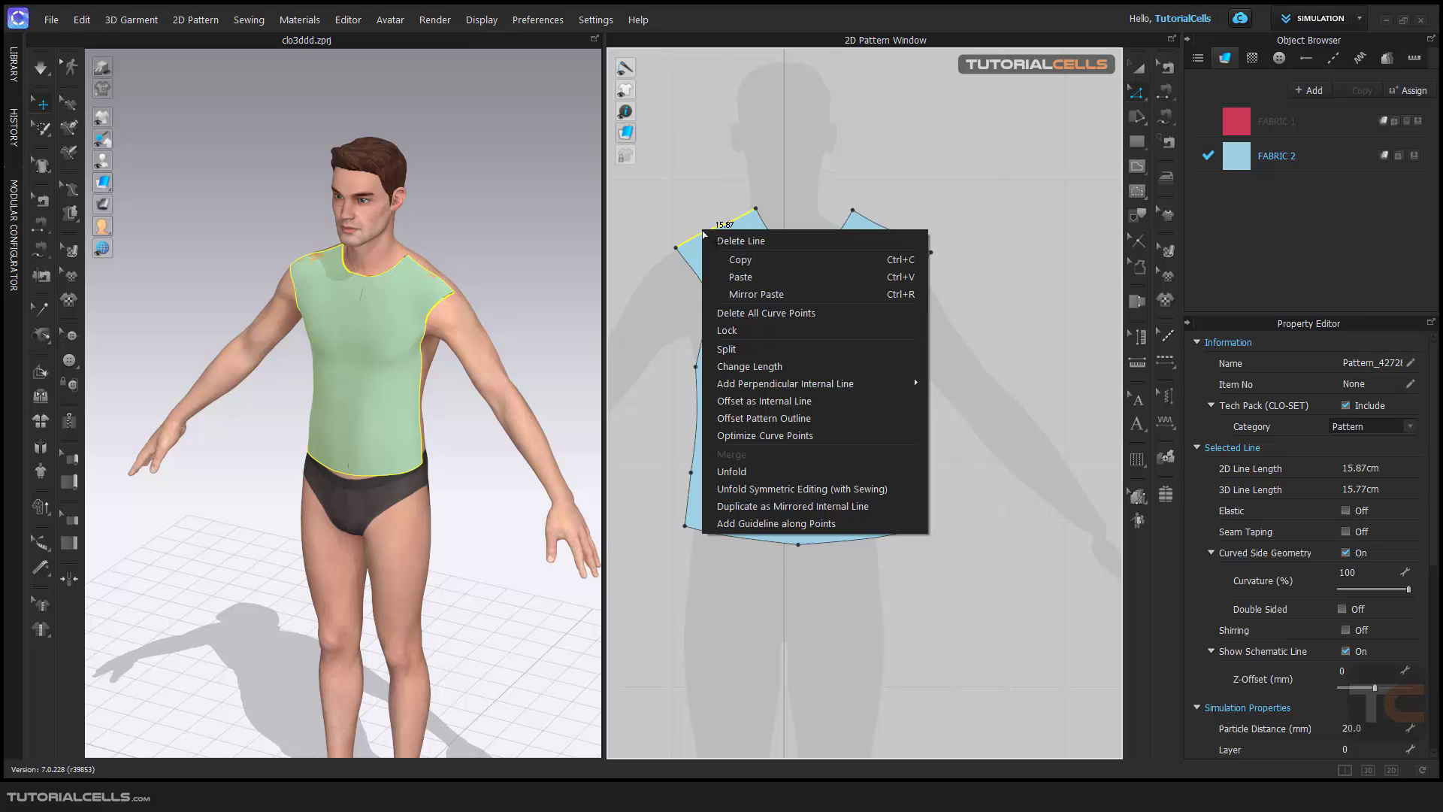
pyautogui.click(756, 314)
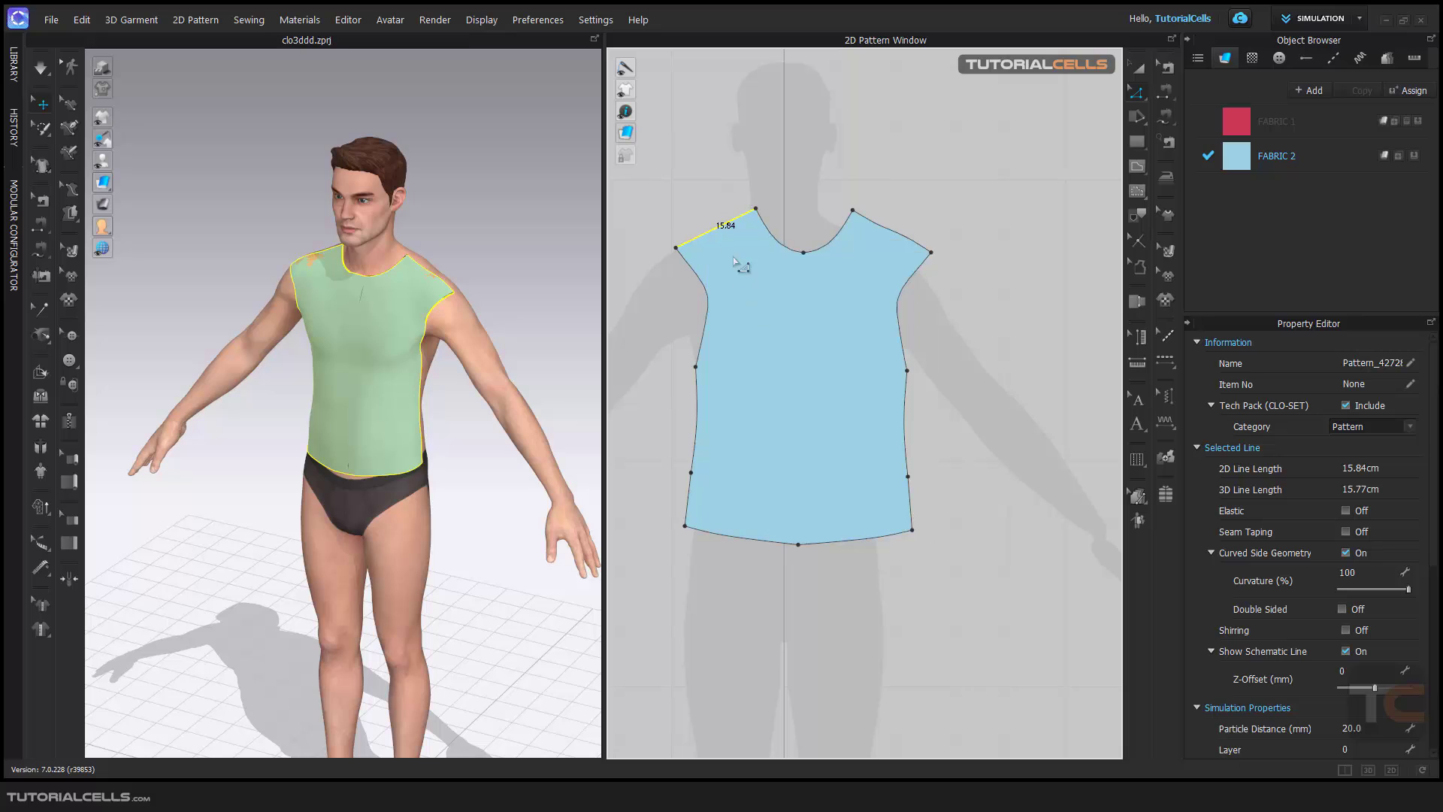
# Delete all curve points from the opposite shoulder line, on the avatar's left side, to straighten it.
pyautogui.scroll(3, 841, 220)
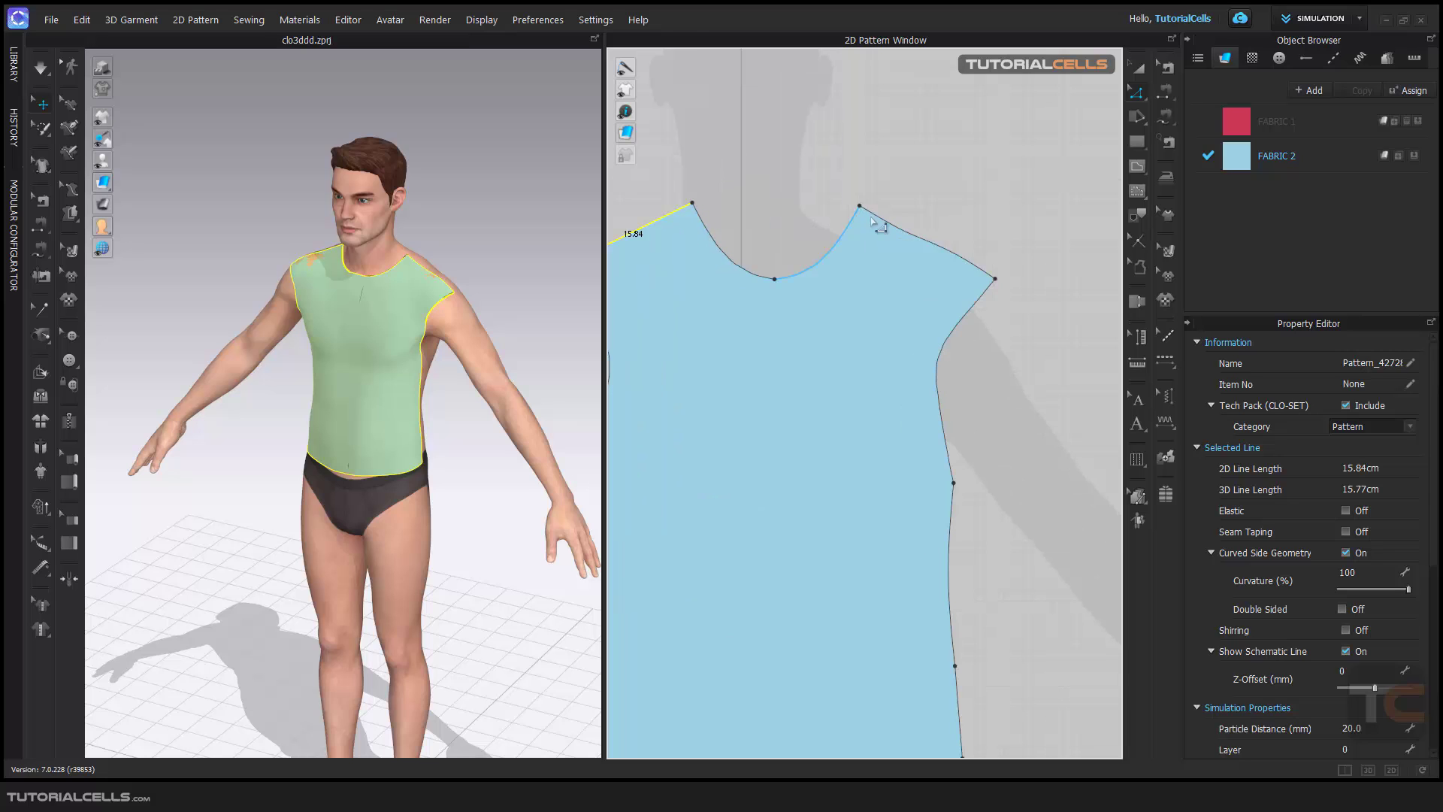
pyautogui.rightClick(908, 235)
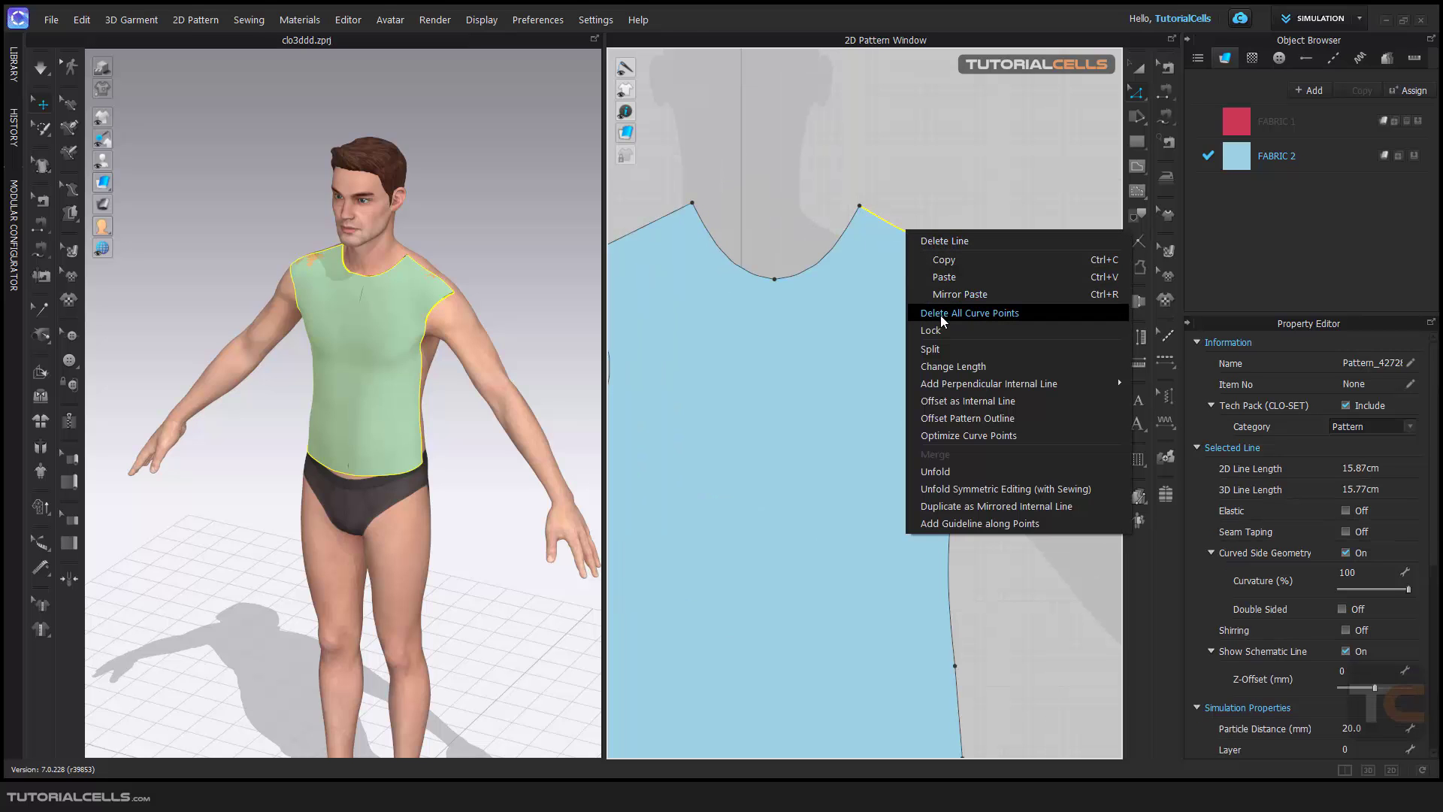
pyautogui.click(941, 313)
pyautogui.click(1137, 92)
# Try deleting the underarm point on the avatar's right side of the front piece and undo the deletion.
pyautogui.scroll(-5, 924, 255)
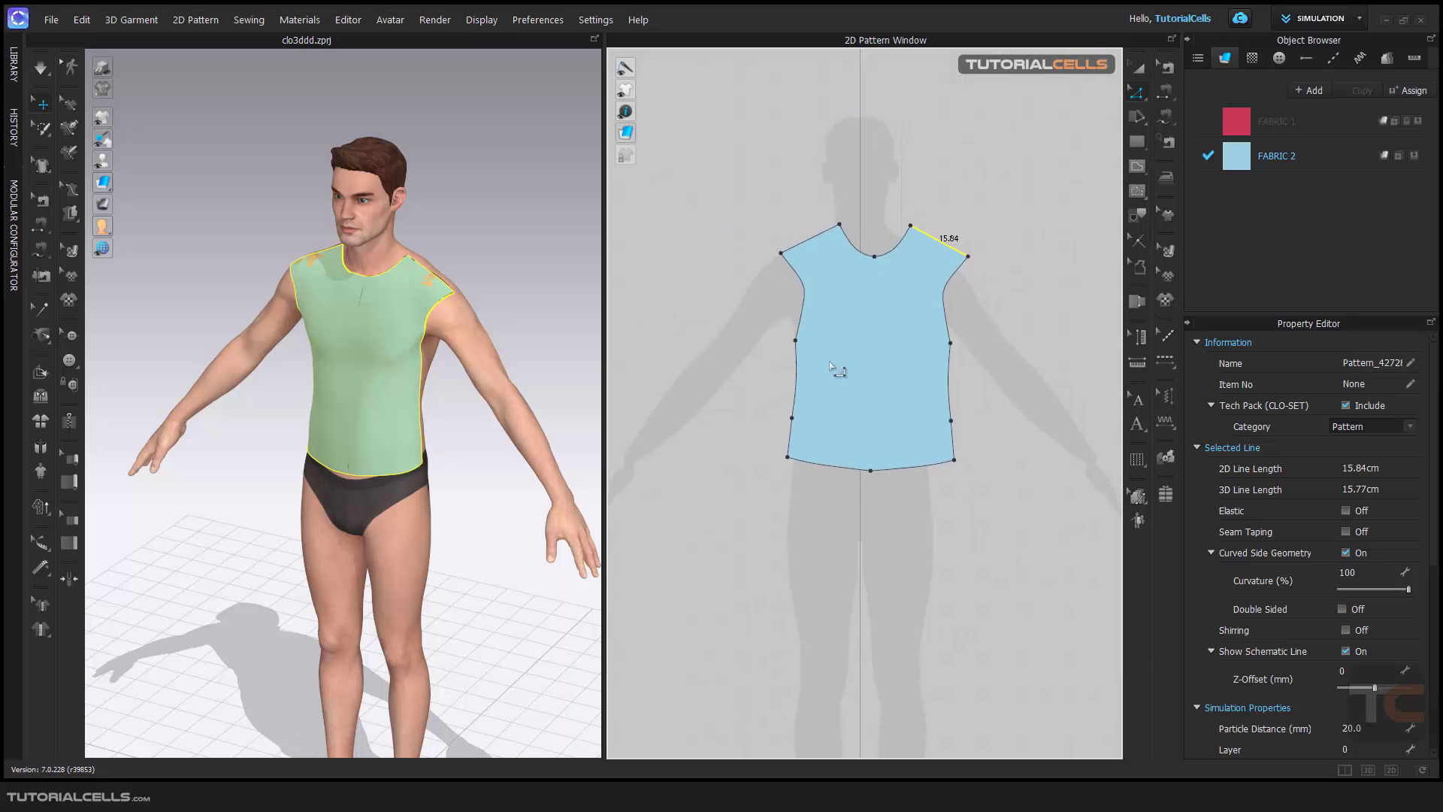
pyautogui.click(794, 341)
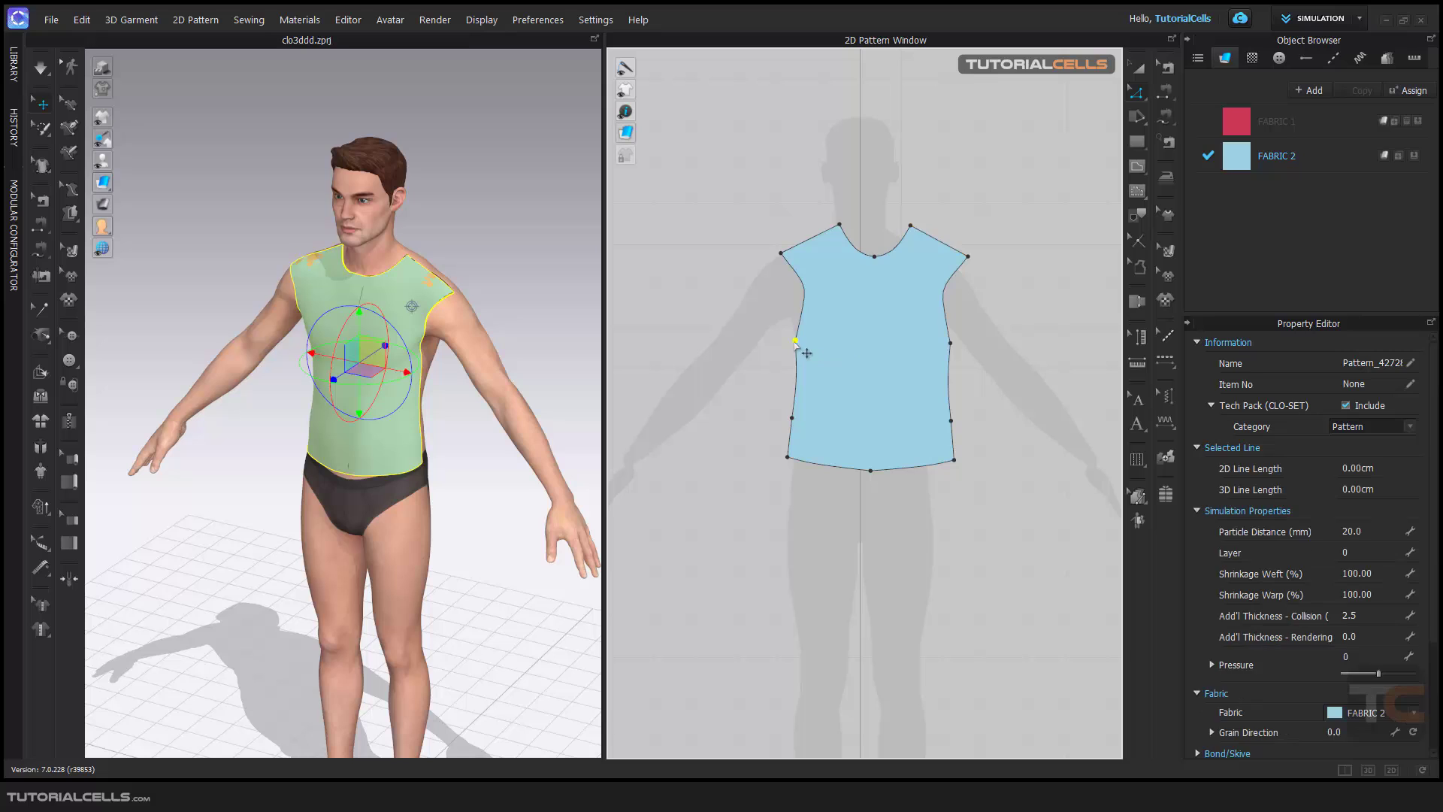
pyautogui.press('Delete')
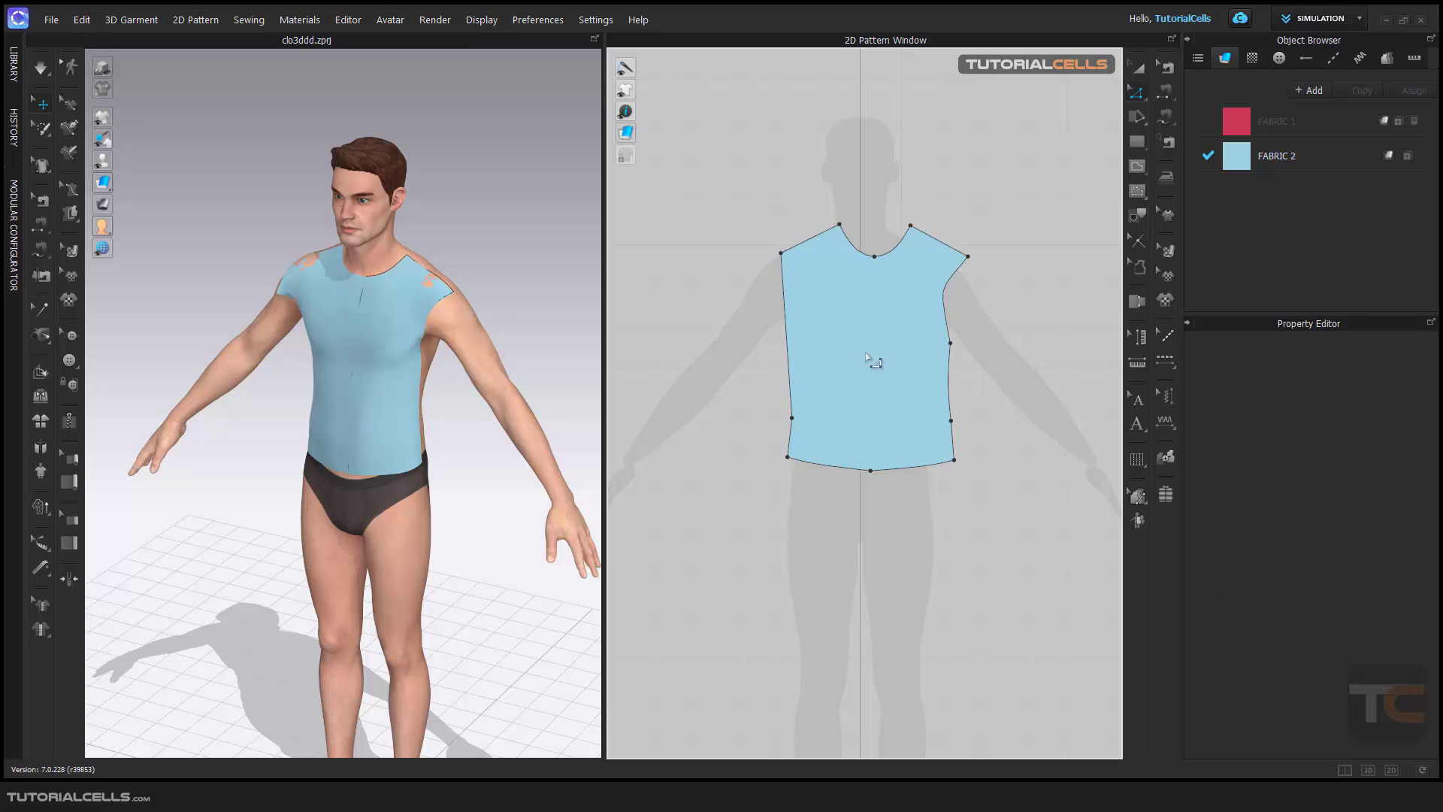
pyautogui.hotkey('ctrl', 'z')
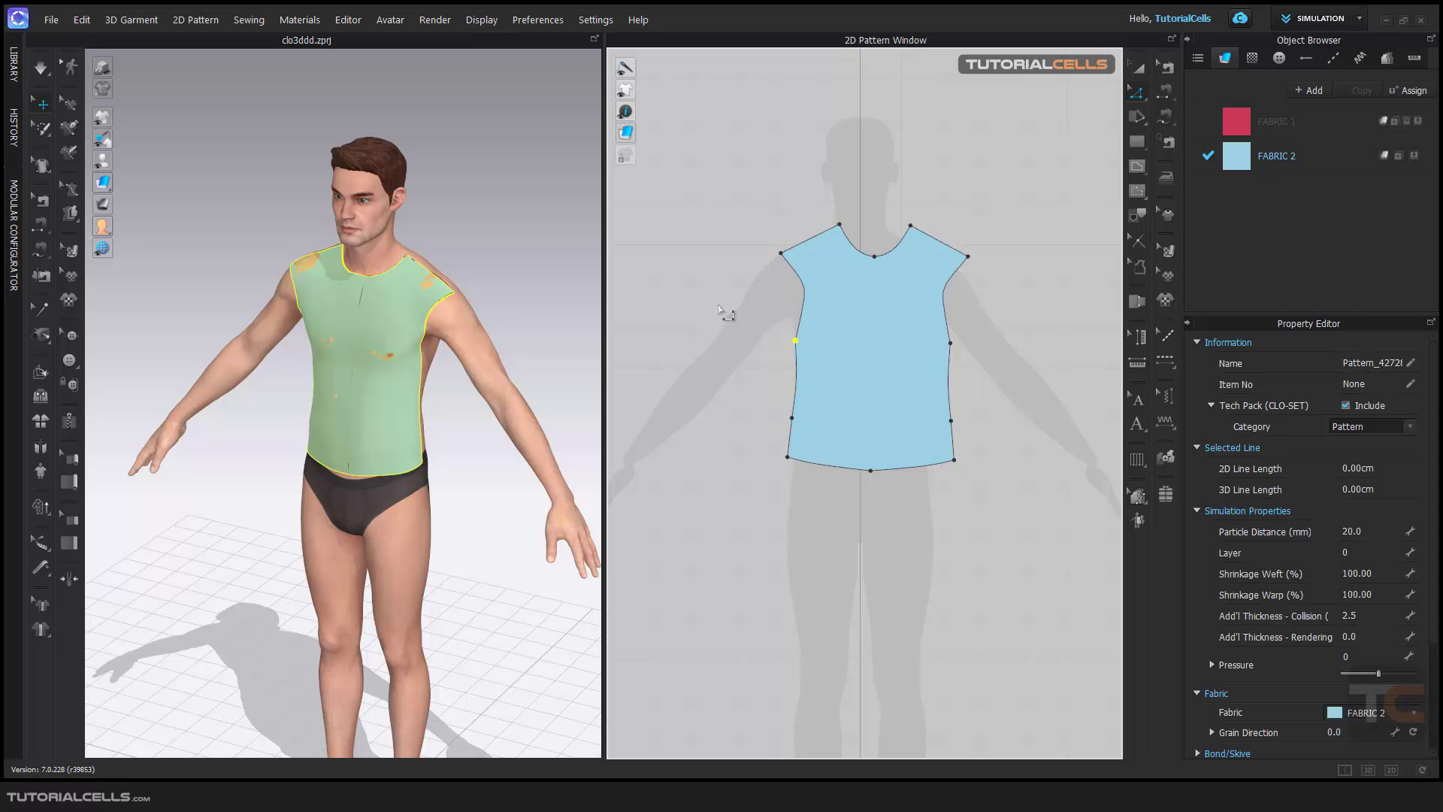
# Switch to the avatar pen tool to bring up the half-front outline drawn on the avatar's torso.
pyautogui.moveTo(566, 350); pyautogui.dragTo(587, 378, button='right')
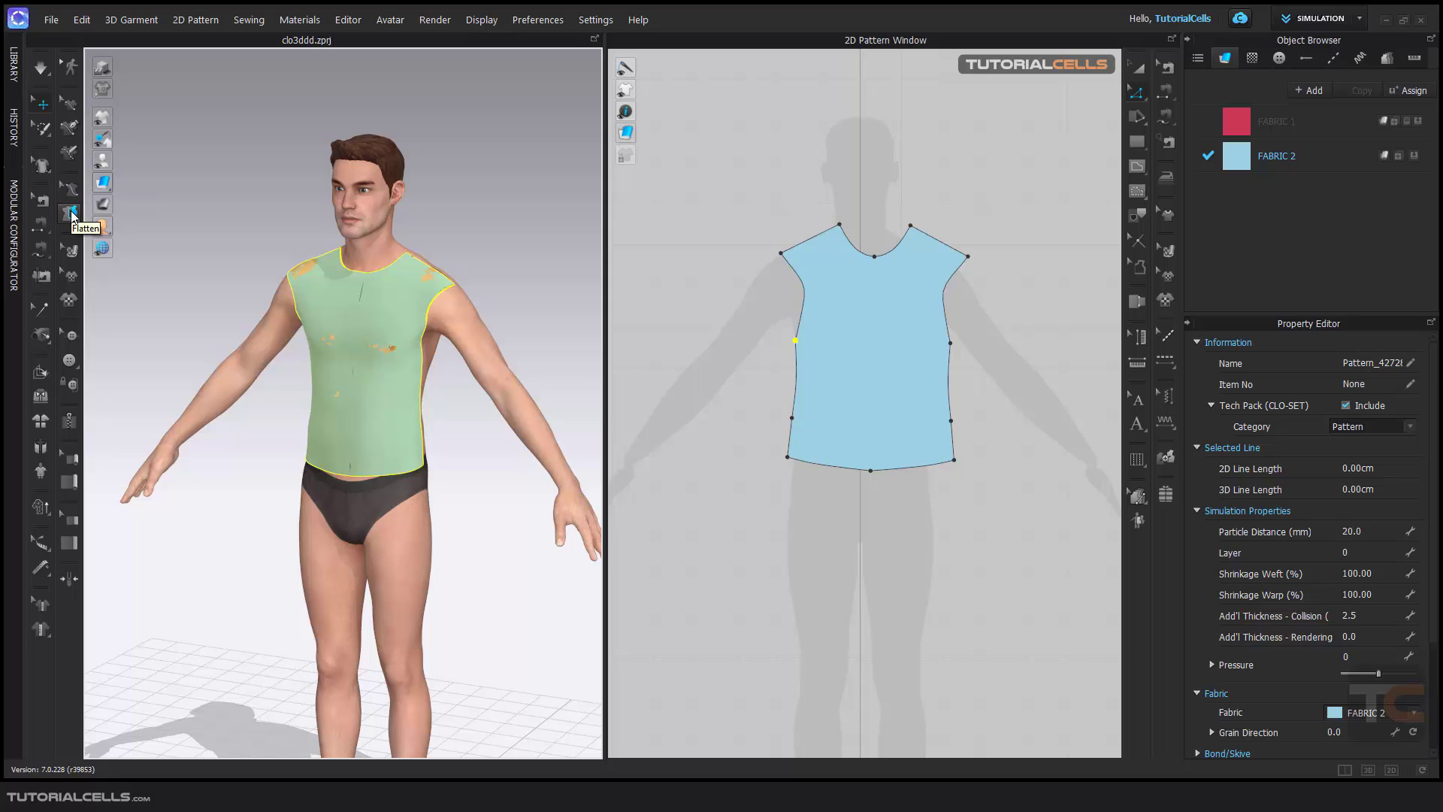
pyautogui.click(69, 213)
pyautogui.click(107, 215)
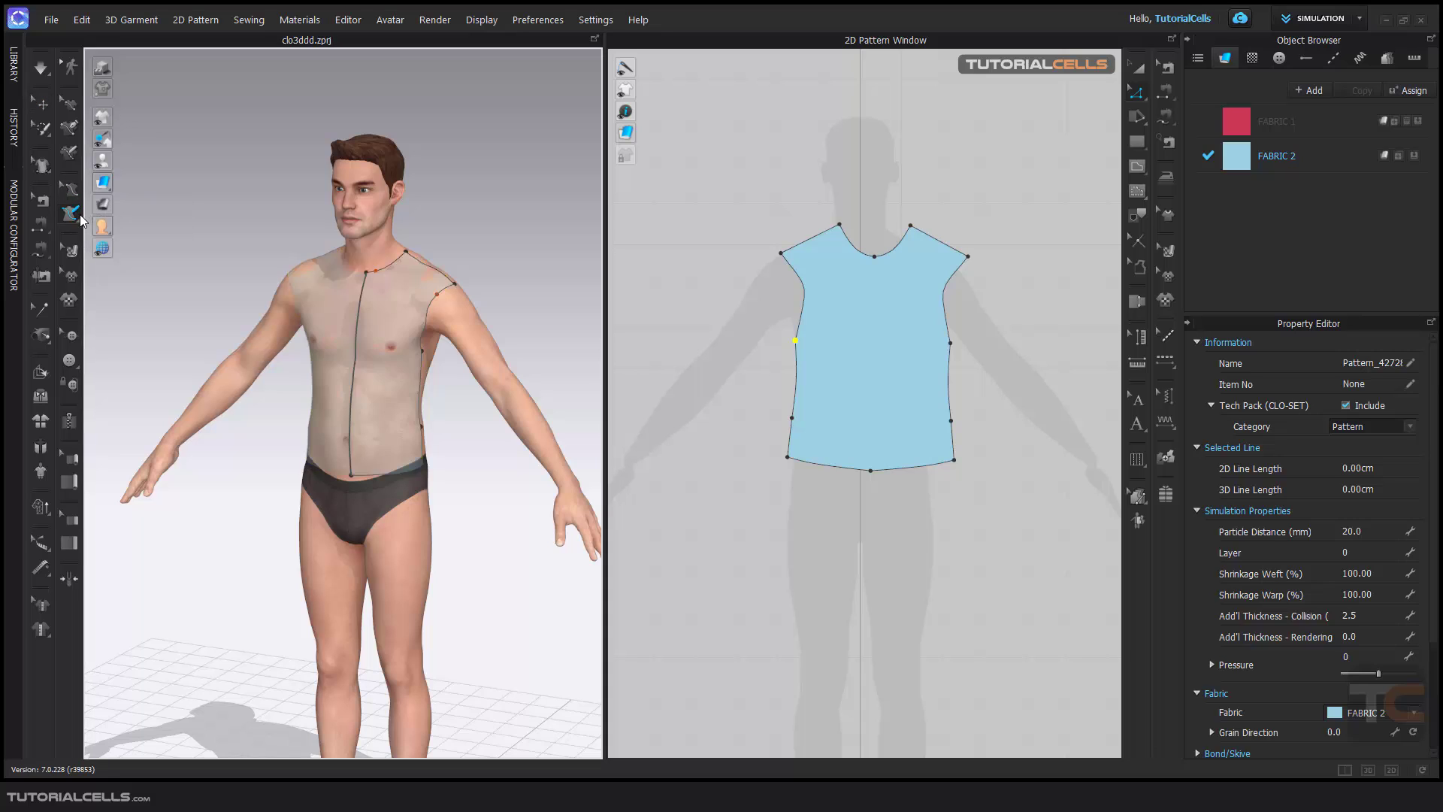
pyautogui.moveTo(71, 215)
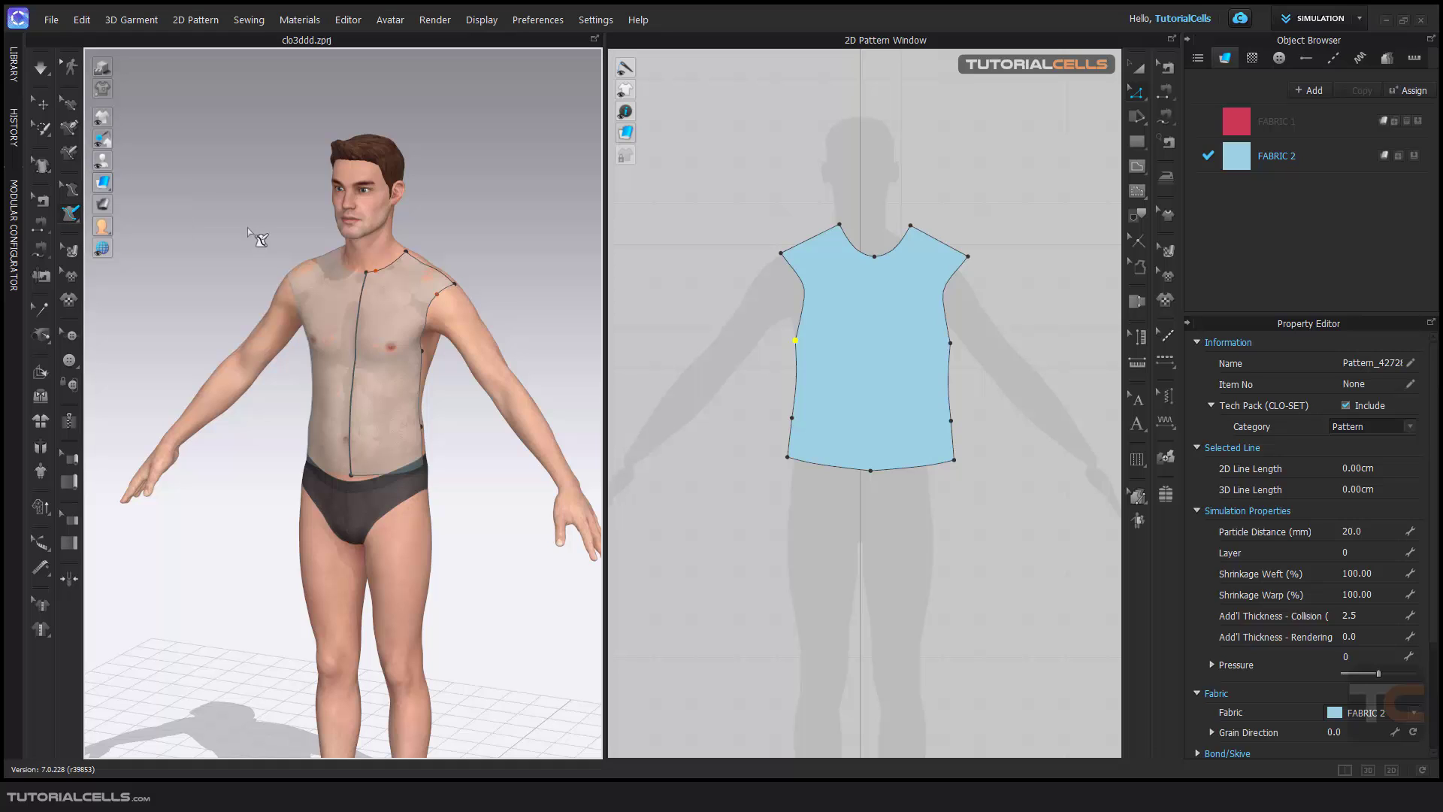